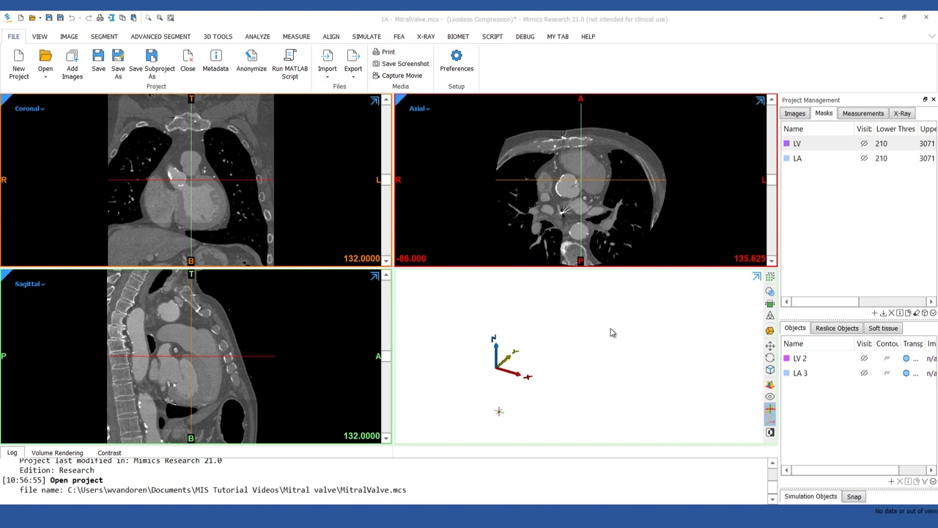
# Step: Create a new mask and set its lower threshold to -3 HU
pyautogui.click(874, 313)
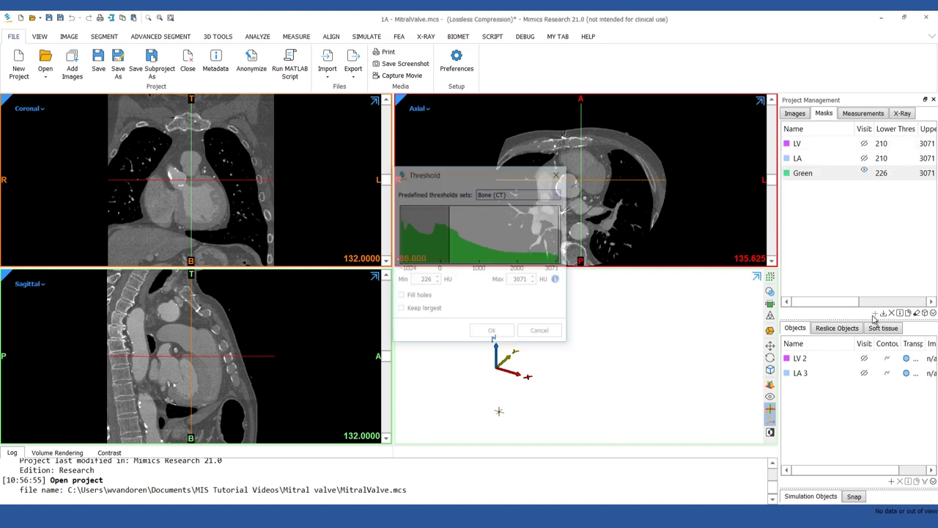
pyautogui.moveTo(478, 173); pyautogui.dragTo(423, 285)
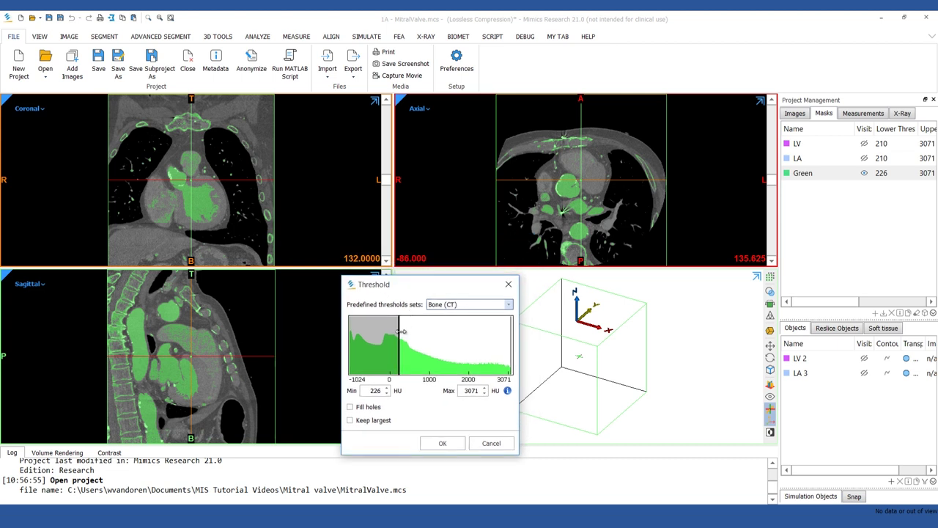
pyautogui.moveTo(399, 339); pyautogui.dragTo(392, 339)
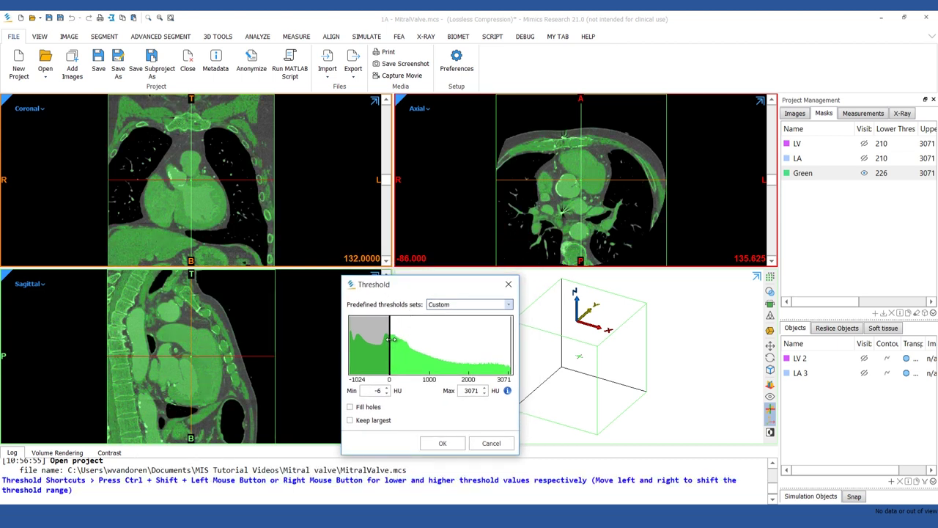
pyautogui.click(380, 391)
pyautogui.press('BackSpace')
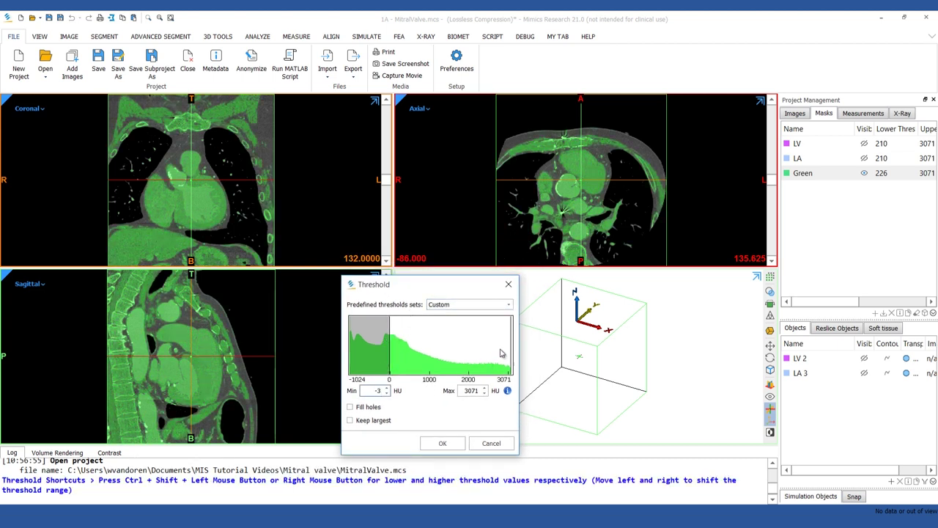
# Step: Set the new mask's upper threshold to 231 HU, excluding the contrast-filled heart chambers, and create the mask
pyautogui.moveTo(511, 349); pyautogui.dragTo(410, 354)
pyautogui.click(772, 183)
pyautogui.moveTo(772, 183); pyautogui.dragTo(773, 195)
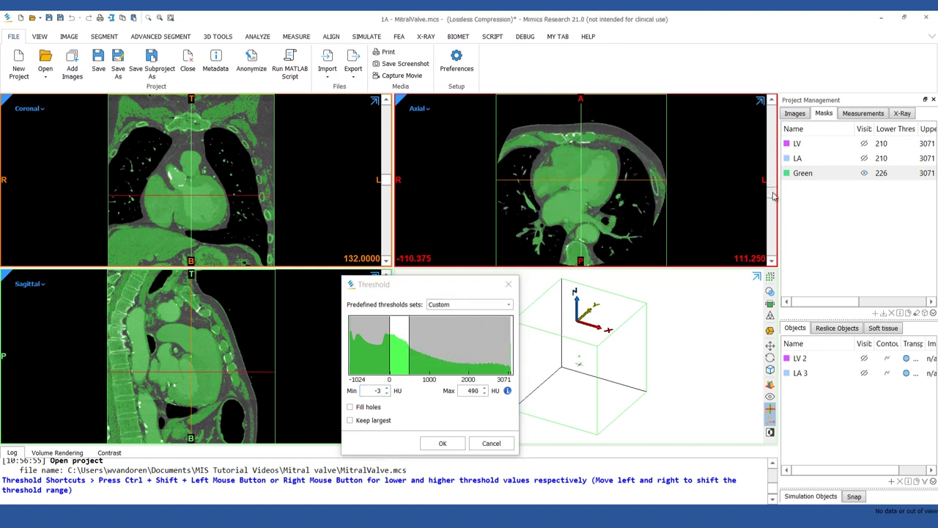
pyautogui.click(411, 354)
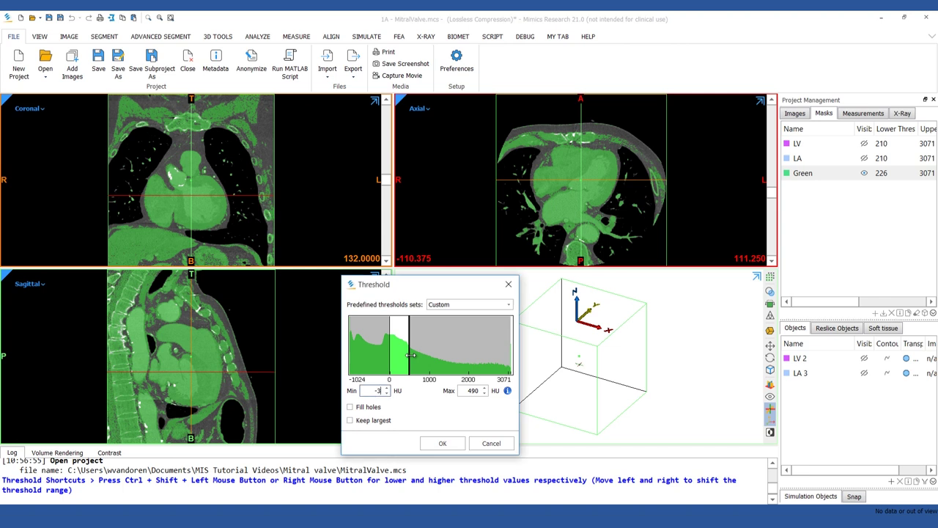
pyautogui.moveTo(412, 355); pyautogui.dragTo(401, 370)
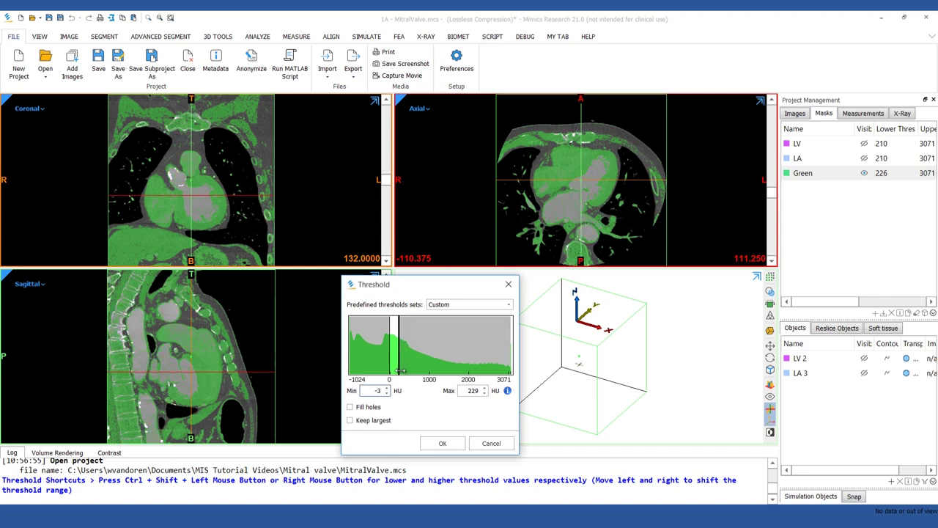
pyautogui.click(474, 391)
pyautogui.press('BackSpace')
pyautogui.write('31')
pyautogui.press('Delete')
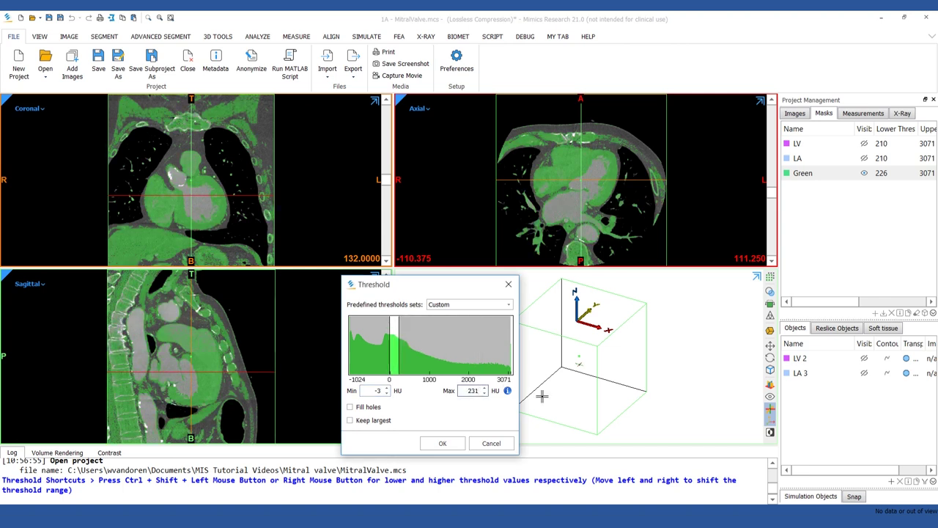
pyautogui.moveTo(386, 183)
pyautogui.mouseDown()
pyautogui.moveTo(387, 201)
pyautogui.moveTo(385, 183)
pyautogui.mouseUp()
pyautogui.click(443, 443)
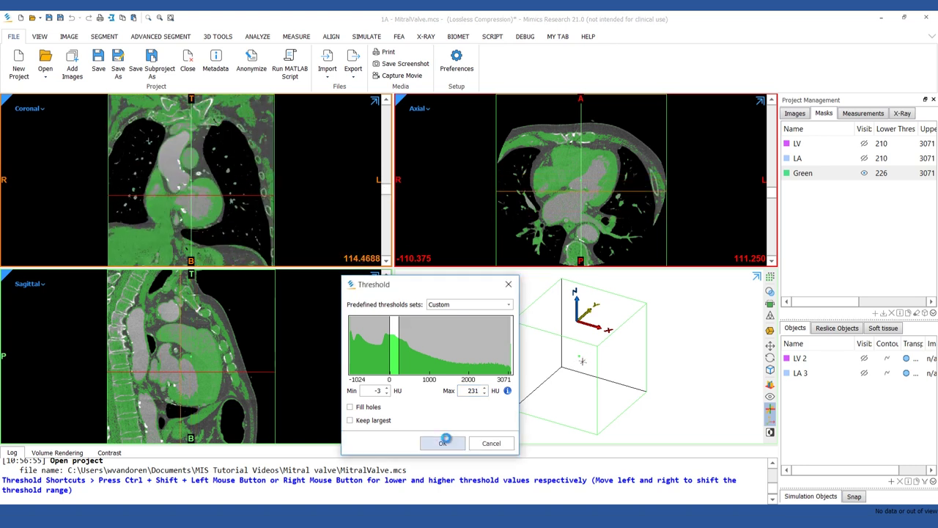
# Step: Clear the contents of the Green mask and open Multiple Slice Edit for it
pyautogui.click(919, 313)
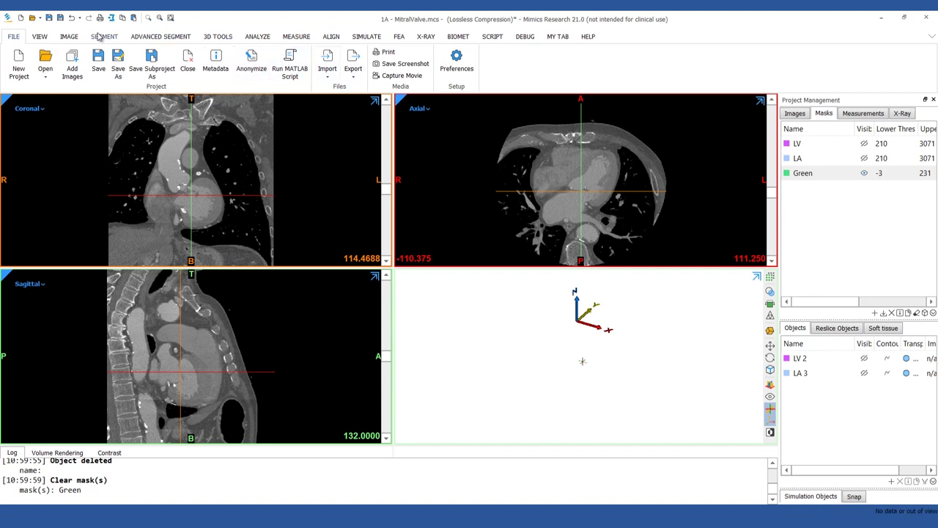
pyautogui.click(102, 37)
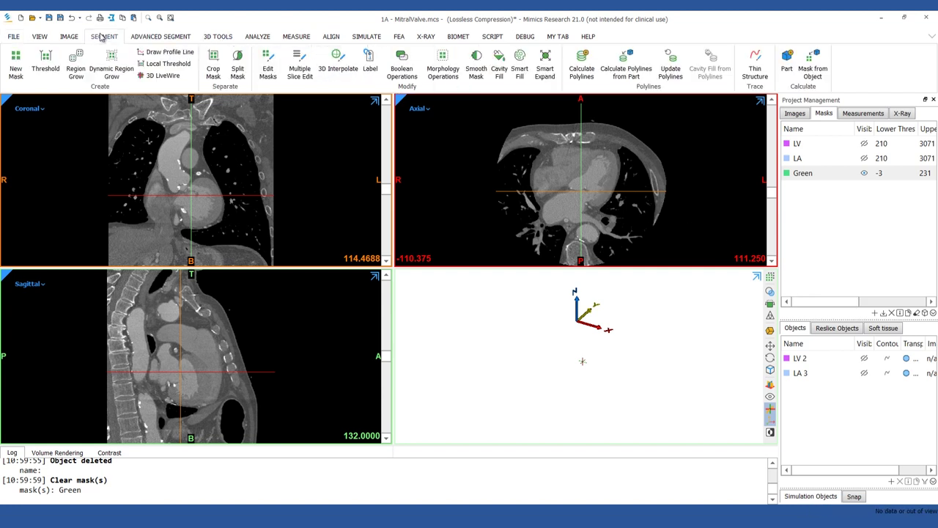
pyautogui.click(300, 72)
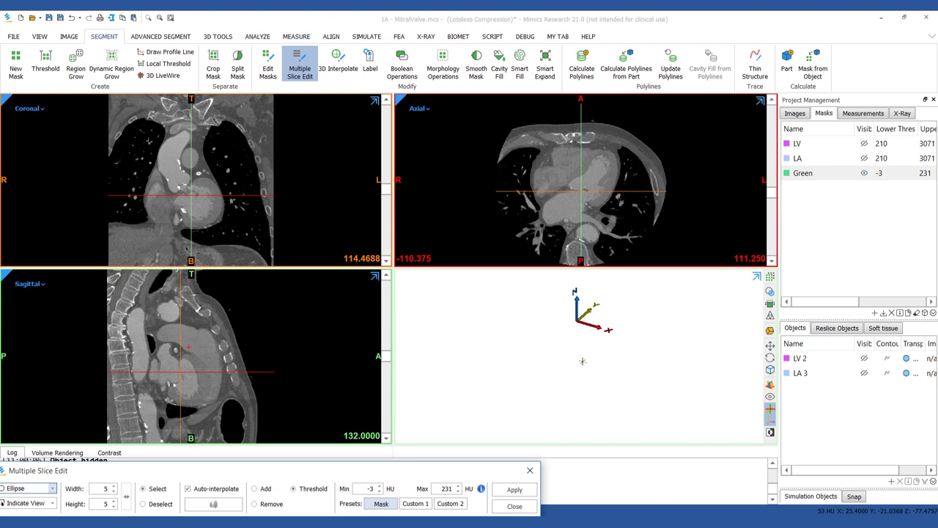
# Step: Mark the mitral valve leaflets on successive sagittal slices from about 115.5 to 144.9 and add the thresholded, interpolated selection to the Green mask
pyautogui.press('space')
pyautogui.moveTo(772, 298); pyautogui.dragTo(775, 323)
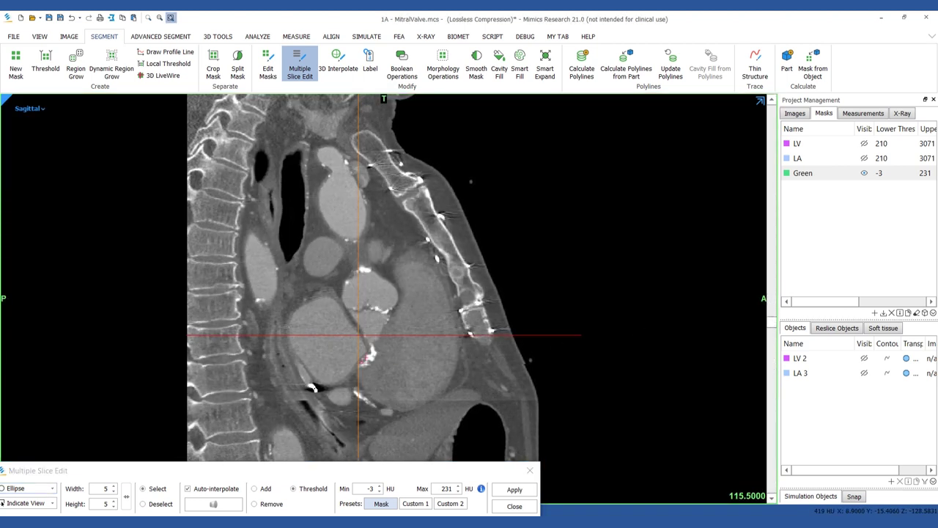
pyautogui.click(369, 335)
pyautogui.scroll(-5, 370, 350)
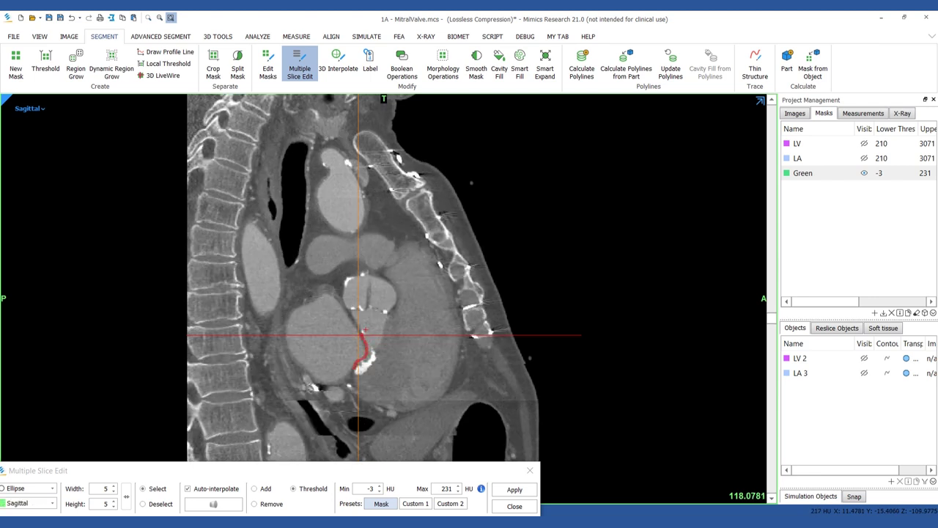
pyautogui.scroll(-4, 365, 329)
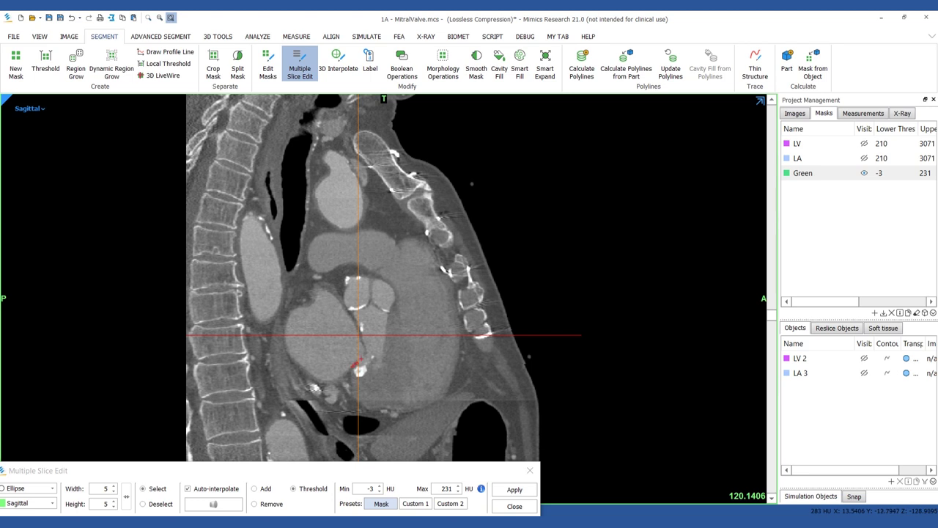
pyautogui.scroll(-5, 381, 338)
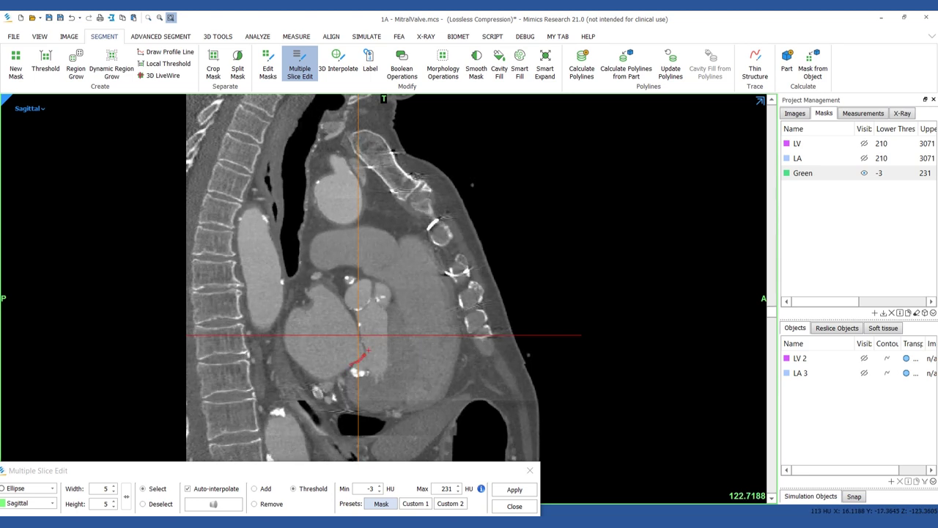
pyautogui.scroll(-4, 359, 341)
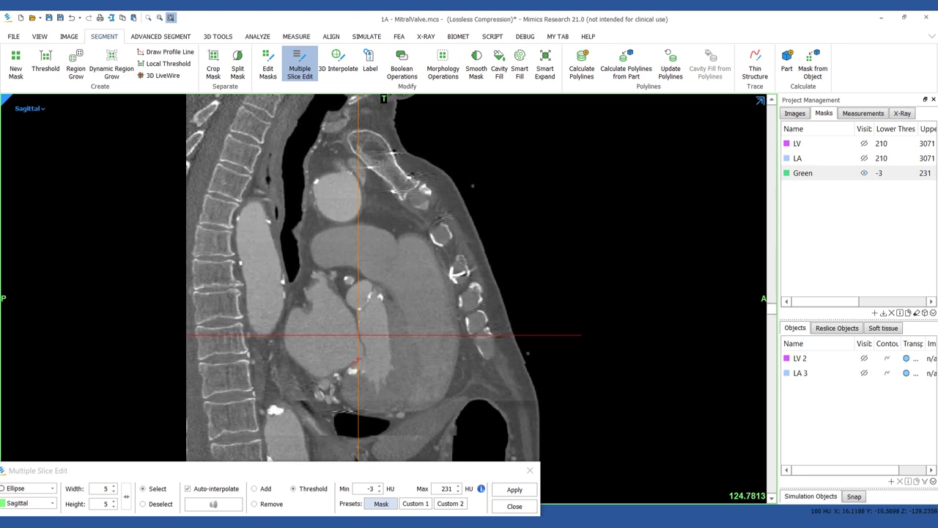
pyautogui.moveTo(366, 333); pyautogui.dragTo(365, 322)
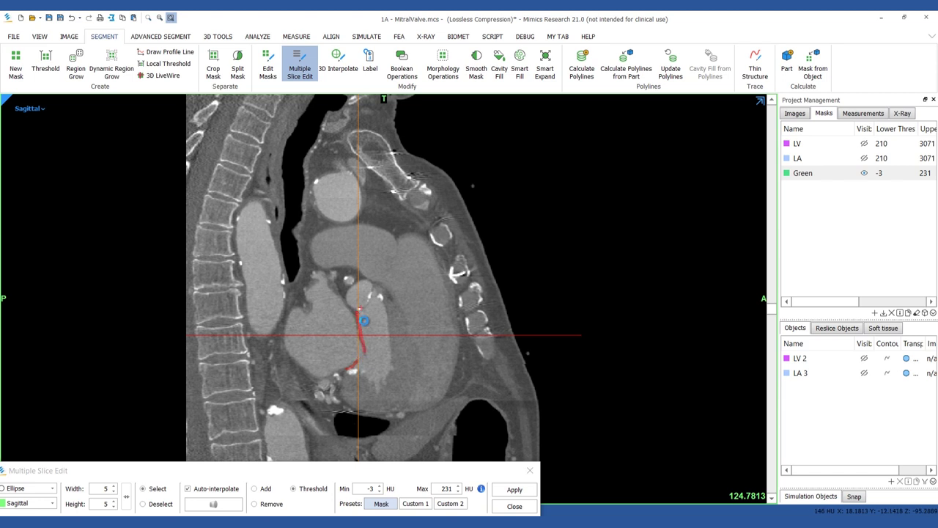
pyautogui.scroll(-4, 360, 330)
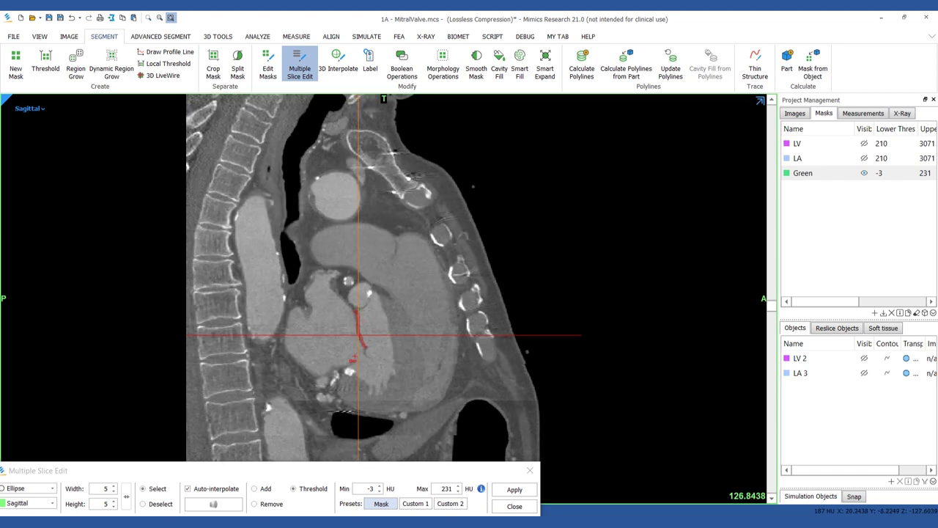
pyautogui.scroll(-6, 350, 362)
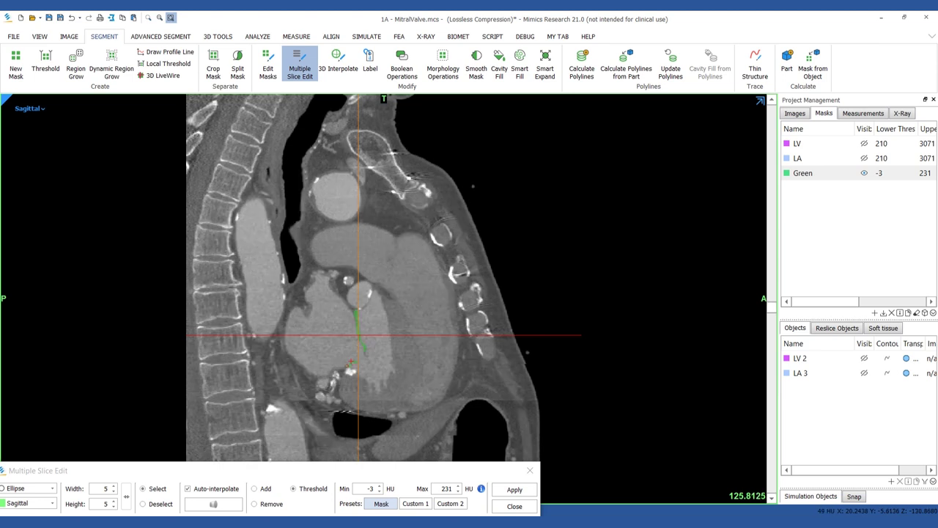
pyautogui.scroll(-18, 349, 362)
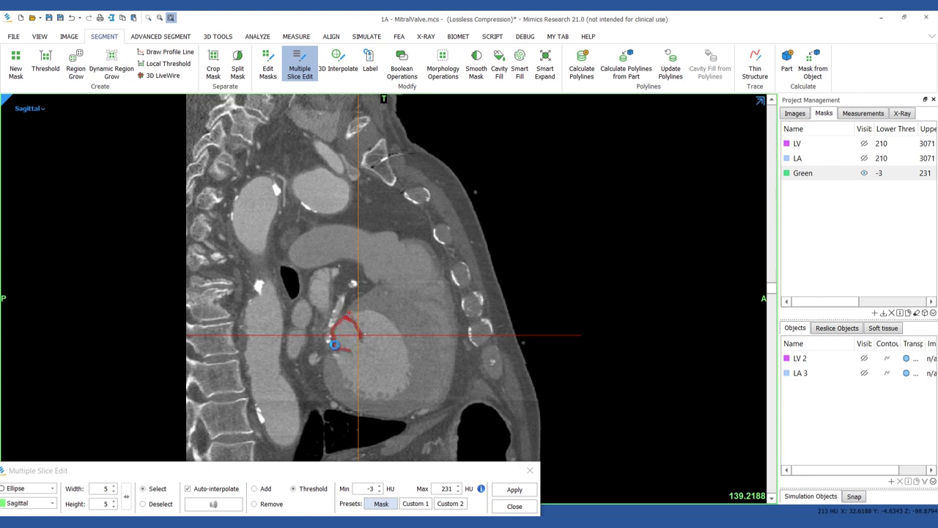
pyautogui.scroll(4, 348, 348)
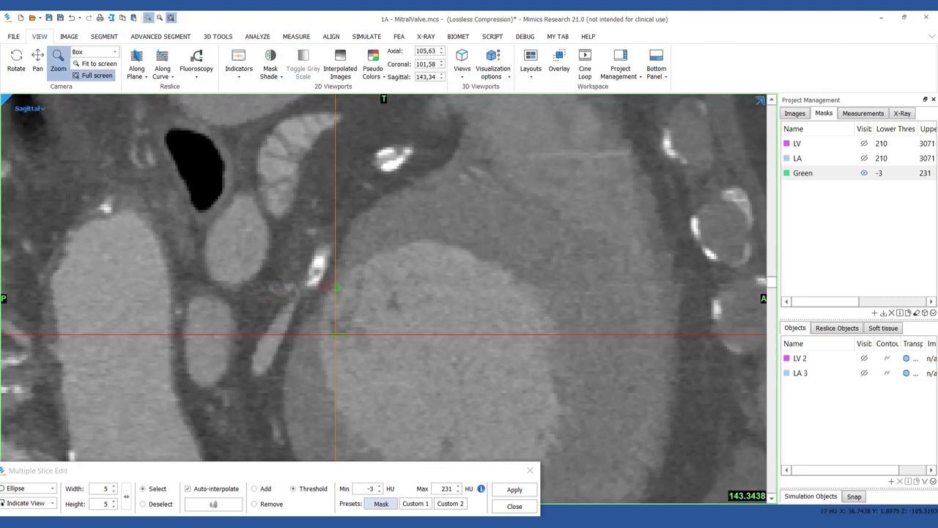
pyautogui.scroll(6, 348, 308)
pyautogui.scroll(-5, 349, 308)
pyautogui.moveTo(349, 337); pyautogui.dragTo(379, 270)
pyautogui.scroll(-4, 379, 271)
# Step: Switch Multiple Slice Edit to the coronal view and mark the valve leaflets on slices from about 98.5 to 106.7
pyautogui.press('space')
pyautogui.moveTo(505, 366); pyautogui.dragTo(440, 373, button='right')
pyautogui.press('F11')
pyautogui.scroll(-5, 382, 330)
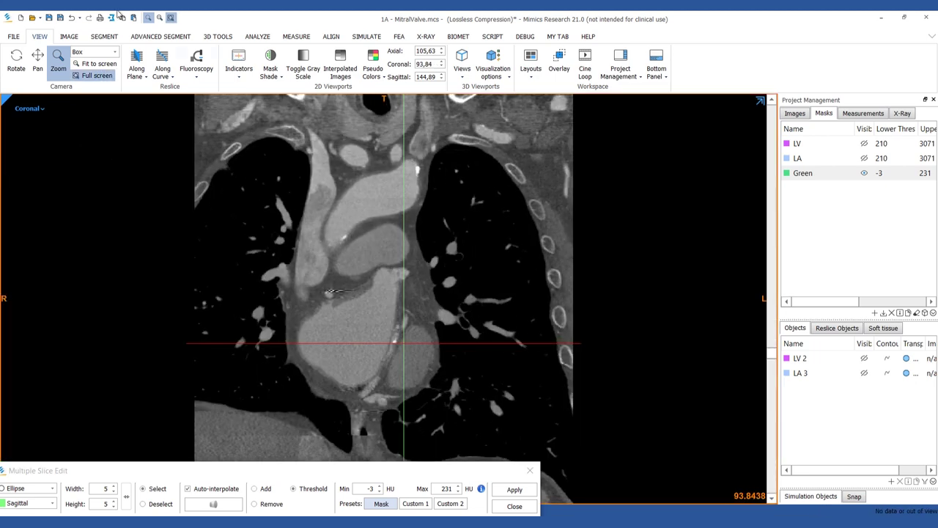
pyautogui.moveTo(322, 271); pyautogui.dragTo(492, 408)
pyautogui.scroll(9, 427, 352)
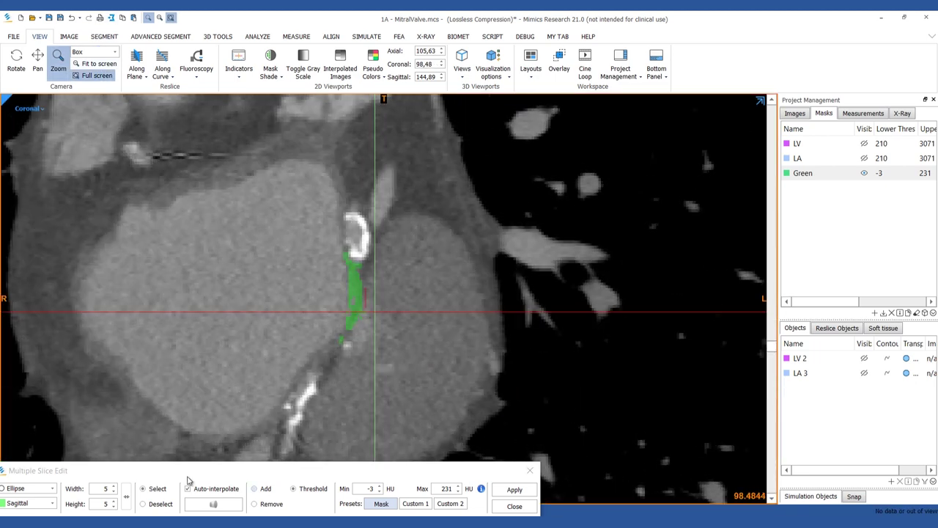
pyautogui.click(29, 503)
pyautogui.click(26, 511)
pyautogui.moveTo(352, 267); pyautogui.dragTo(344, 338)
pyautogui.scroll(5, 346, 334)
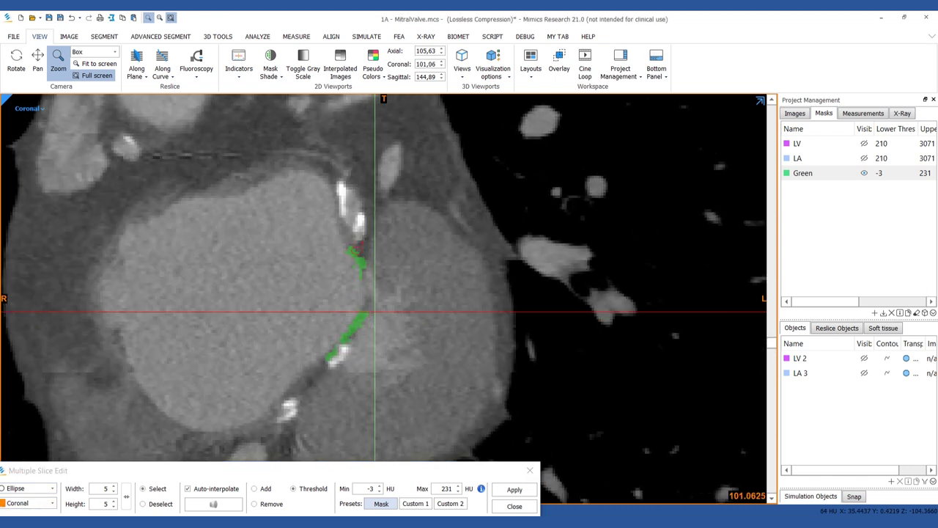
pyautogui.moveTo(355, 255)
pyautogui.mouseDown()
pyautogui.moveTo(344, 340)
pyautogui.moveTo(332, 358)
pyautogui.mouseUp()
pyautogui.scroll(2, 348, 340)
pyautogui.scroll(3, 352, 336)
pyautogui.moveTo(354, 244)
pyautogui.mouseDown()
pyautogui.moveTo(323, 364)
pyautogui.moveTo(369, 304)
pyautogui.moveTo(287, 385)
pyautogui.mouseUp()
pyautogui.scroll(6, 361, 324)
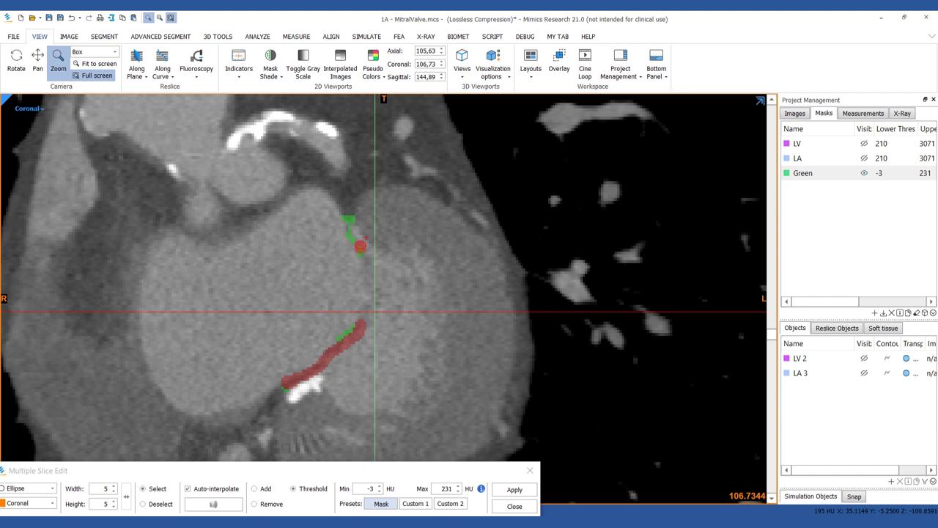
# Step: Complete the upper and lower leaflet segments in the Green mask on coronal slices from about 106.7 onward
pyautogui.moveTo(360, 251)
pyautogui.mouseDown()
pyautogui.moveTo(345, 220)
pyautogui.moveTo(353, 241)
pyautogui.mouseUp()
pyautogui.scroll(2, 345, 220)
pyautogui.scroll(-3, 344, 220)
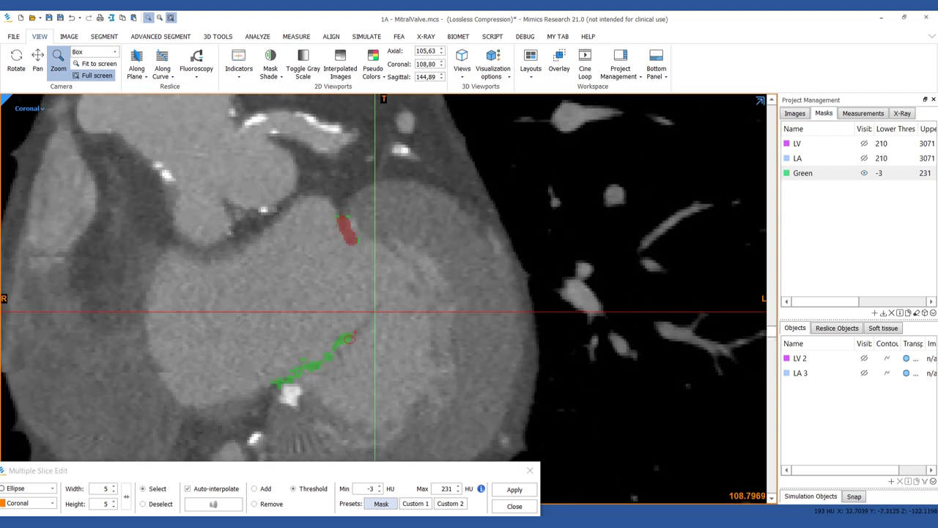
pyautogui.moveTo(351, 339); pyautogui.dragTo(283, 385)
pyautogui.scroll(1, 379, 347)
pyautogui.scroll(2, 380, 347)
pyautogui.moveTo(344, 339); pyautogui.dragTo(271, 380)
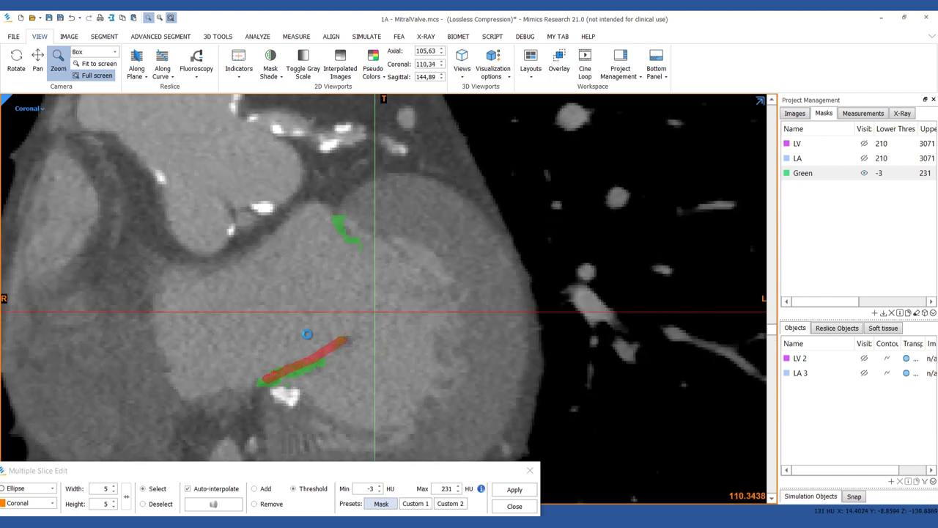
pyautogui.scroll(-2, 342, 293)
pyautogui.moveTo(342, 220); pyautogui.dragTo(352, 241)
pyautogui.scroll(2, 383, 298)
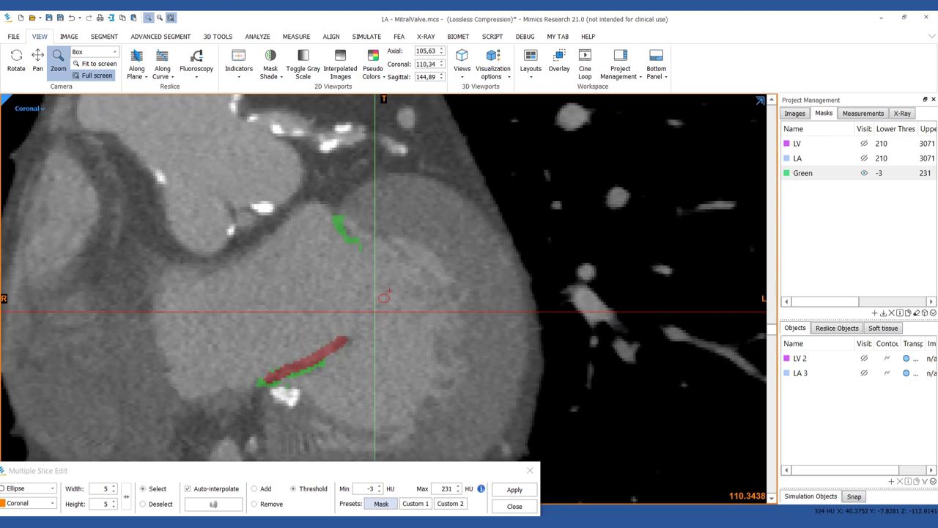
pyautogui.scroll(-1, 384, 297)
pyautogui.moveTo(341, 343); pyautogui.dragTo(301, 367)
pyautogui.scroll(3, 371, 330)
pyautogui.scroll(-1, 371, 330)
pyautogui.moveTo(345, 342); pyautogui.dragTo(269, 381)
pyautogui.scroll(5, 368, 340)
pyautogui.scroll(20, 368, 341)
# Step: Add the completed coronal slice selection to the Green mask and inspect the leaflets from several angles in 3D
pyautogui.press('space')
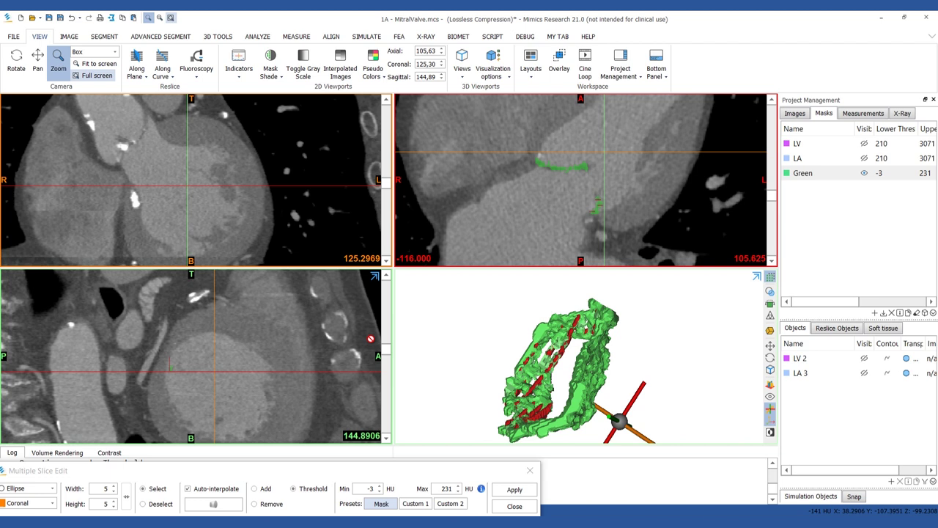
pyautogui.moveTo(482, 356); pyautogui.dragTo(517, 426, button='right')
pyautogui.moveTo(465, 376); pyautogui.dragTo(568, 341, button='right')
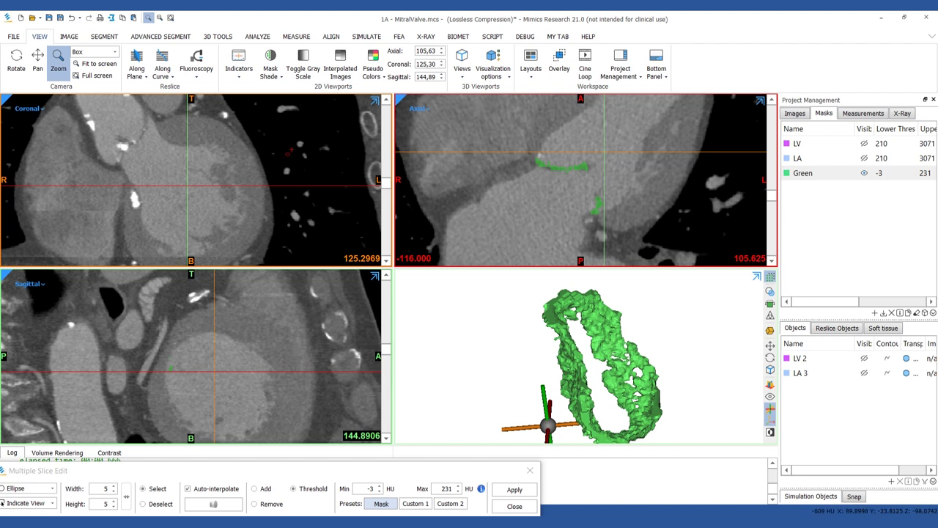
# Step: Draw over the holes in one leaflet of the Green mask in 3D using Edit Masks with a 5 by 5 ellipse
pyautogui.click(107, 38)
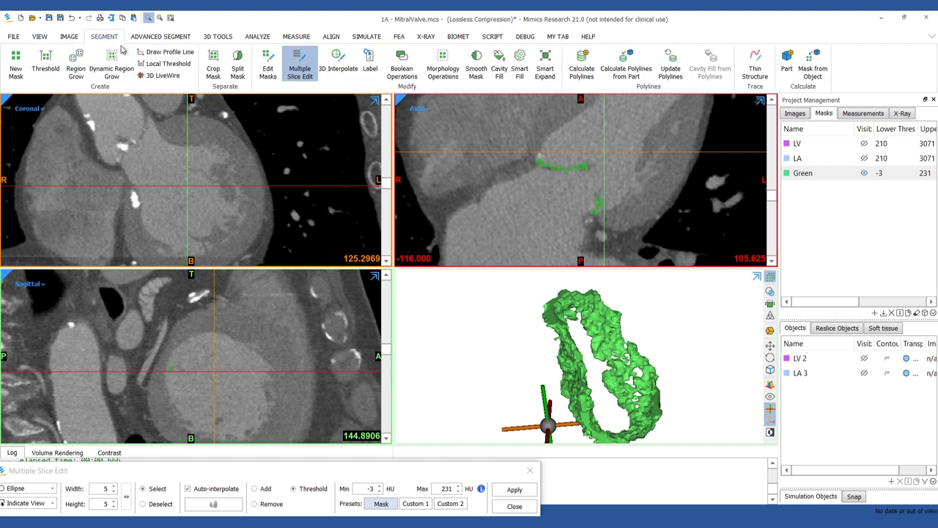
pyautogui.click(267, 66)
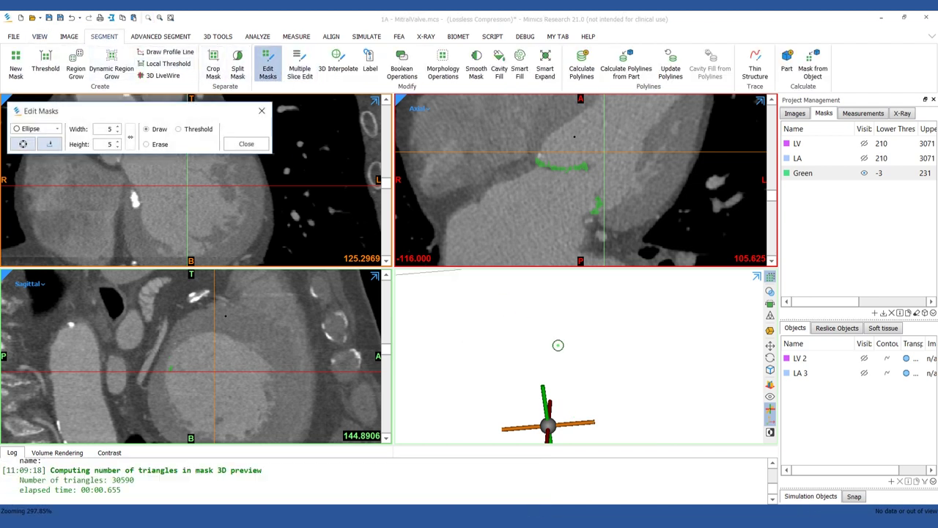
pyautogui.press('space')
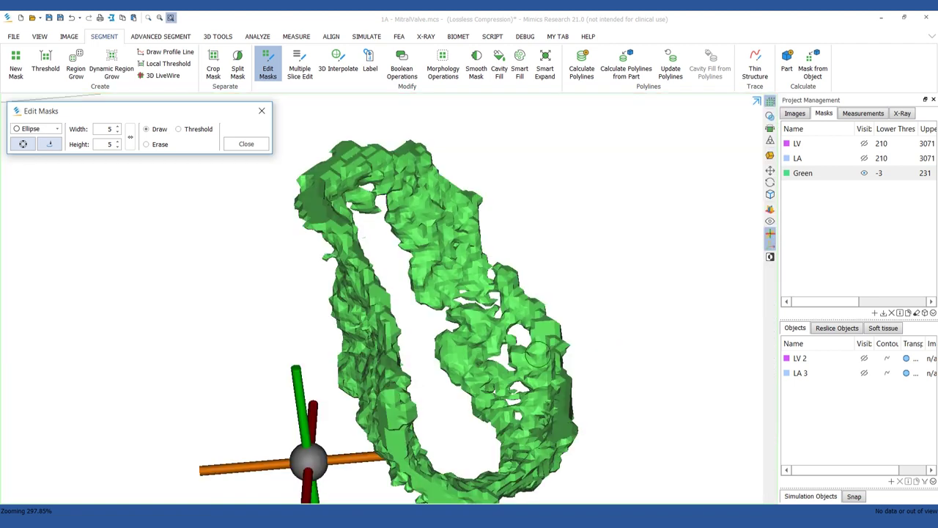
pyautogui.moveTo(510, 328); pyautogui.dragTo(521, 332)
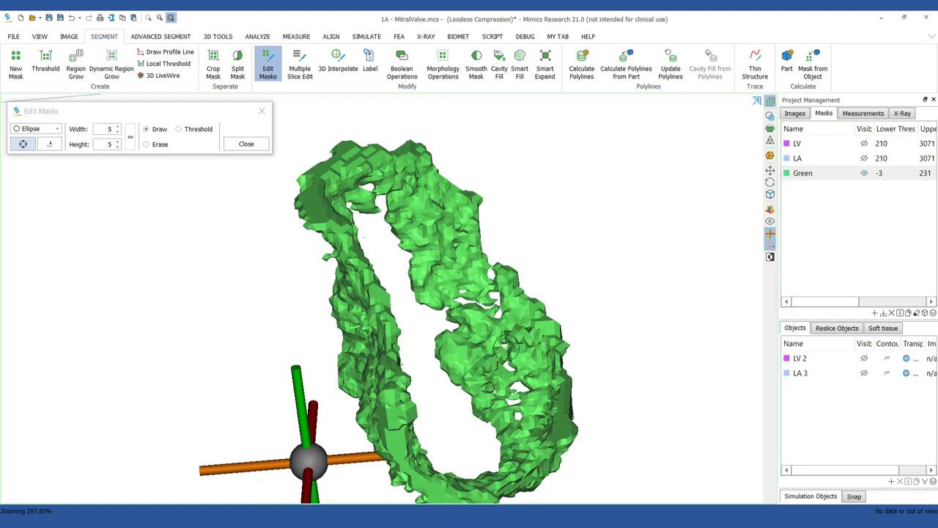
pyautogui.moveTo(506, 348); pyautogui.dragTo(493, 284)
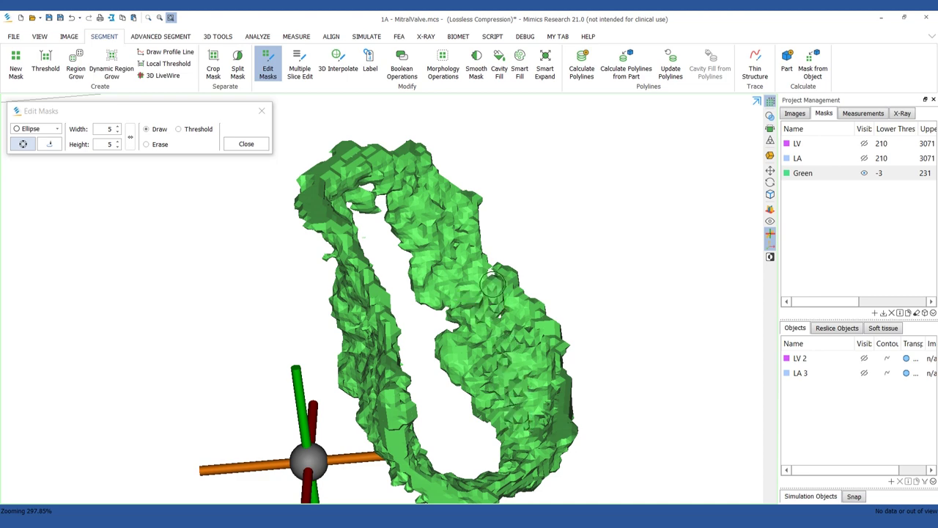
# Step: Fill the remaining holes in the Green mask's leaflets from other 3D angles with the Edit Masks ellipse
pyautogui.moveTo(438, 319)
pyautogui.mouseDown(button='right')
pyautogui.moveTo(413, 367)
pyautogui.moveTo(422, 354)
pyautogui.mouseUp(button='right')
pyautogui.moveTo(421, 355)
pyautogui.mouseDown()
pyautogui.moveTo(458, 282)
pyautogui.moveTo(451, 279)
pyautogui.moveTo(487, 334)
pyautogui.moveTo(461, 335)
pyautogui.mouseUp()
pyautogui.moveTo(451, 352); pyautogui.dragTo(433, 406, button='right')
pyautogui.moveTo(362, 450)
pyautogui.mouseDown(button='right')
pyautogui.moveTo(538, 347)
pyautogui.moveTo(394, 337)
pyautogui.moveTo(268, 268)
pyautogui.mouseUp(button='right')
pyautogui.scroll(5, 249, 227)
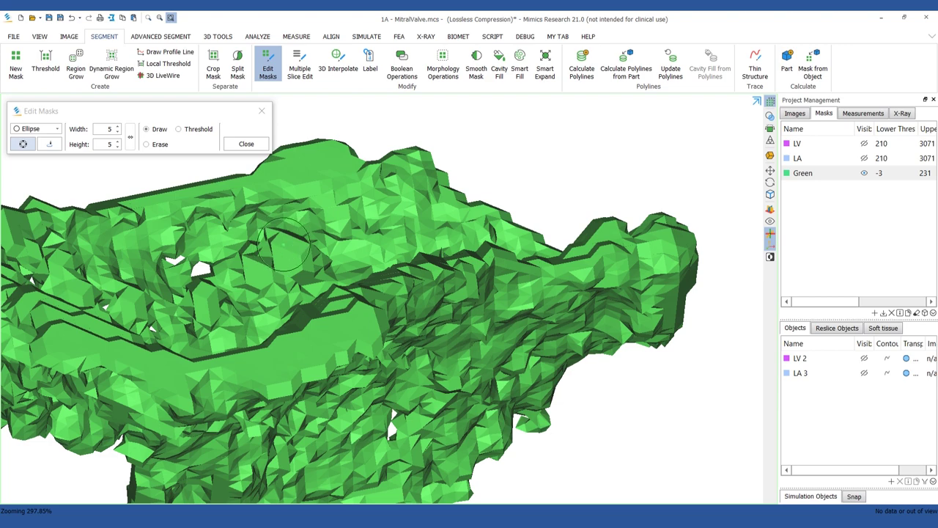
pyautogui.moveTo(272, 248)
pyautogui.mouseDown(button='right')
pyautogui.moveTo(310, 283)
pyautogui.moveTo(252, 285)
pyautogui.mouseUp(button='right')
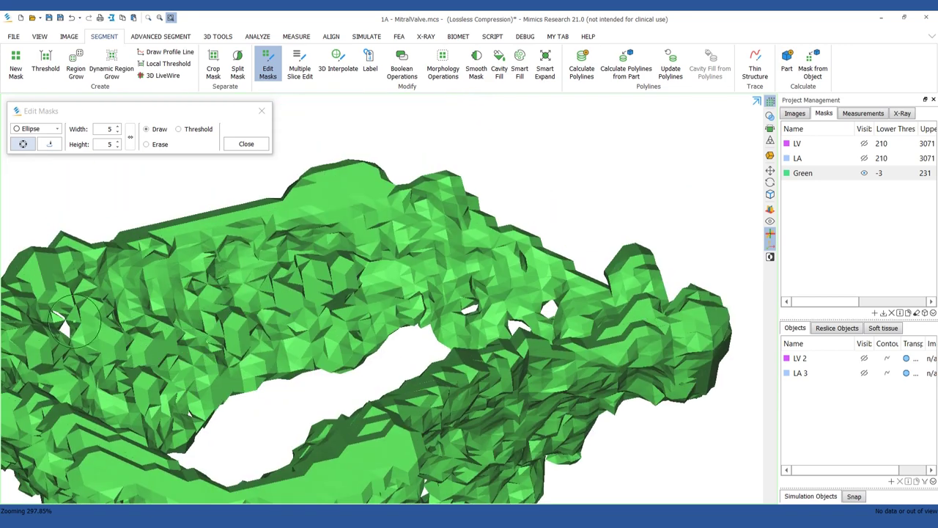
pyautogui.moveTo(185, 403)
pyautogui.mouseDown(button='right')
pyautogui.moveTo(219, 345)
pyautogui.moveTo(213, 425)
pyautogui.mouseUp(button='right')
pyautogui.moveTo(338, 235); pyautogui.dragTo(439, 325, button='right')
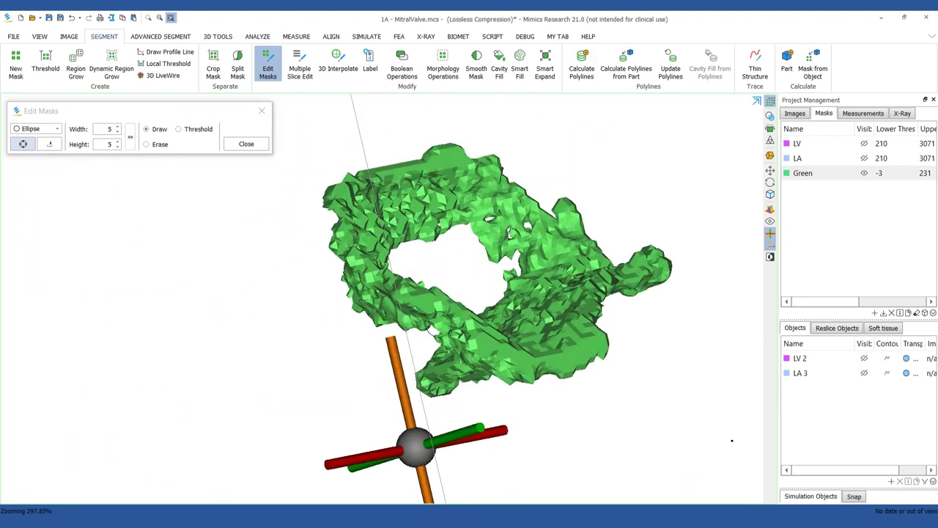
pyautogui.moveTo(529, 230); pyautogui.dragTo(546, 372, button='right')
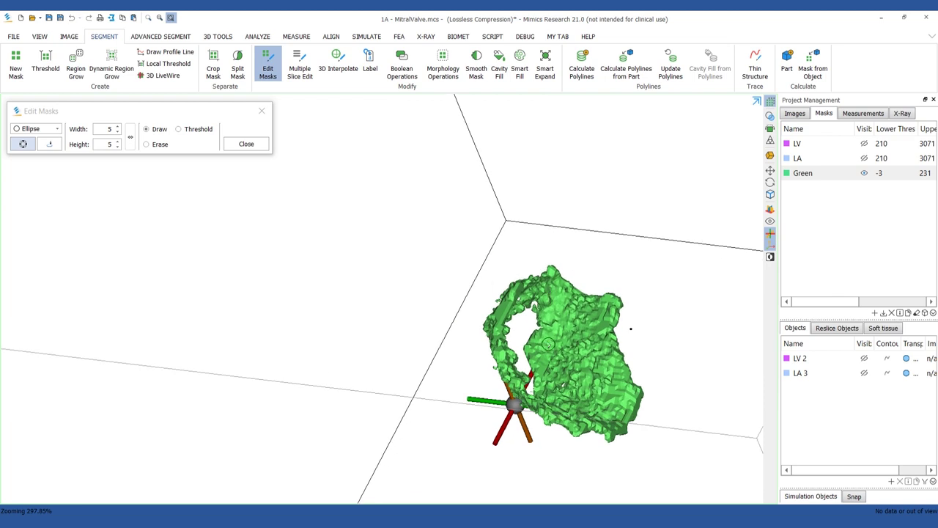
pyautogui.press('space')
pyautogui.moveTo(515, 333); pyautogui.dragTo(580, 389, button='right')
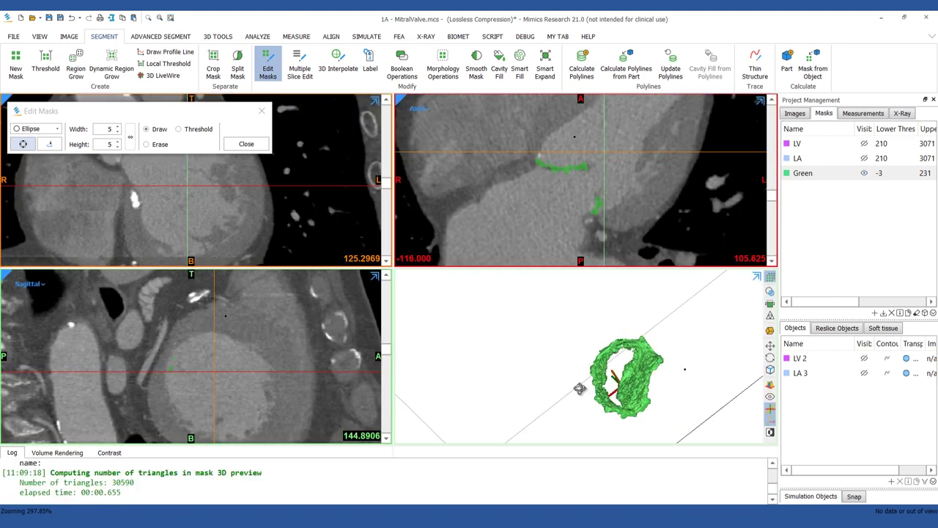
# Step: Region grow the Green mask into a new mask with 6-connectivity and multiple layers, keeping the original mask
pyautogui.click(86, 72)
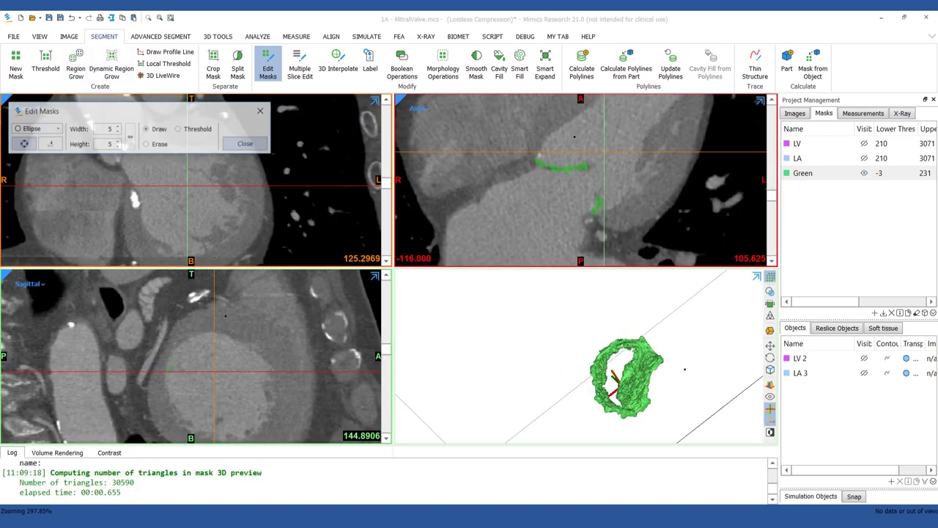
pyautogui.click(75, 66)
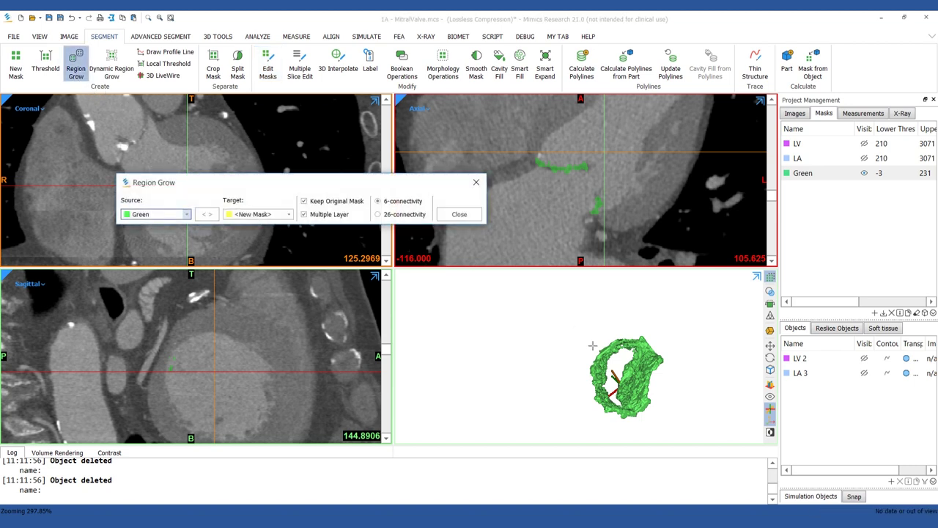
pyautogui.click(626, 383)
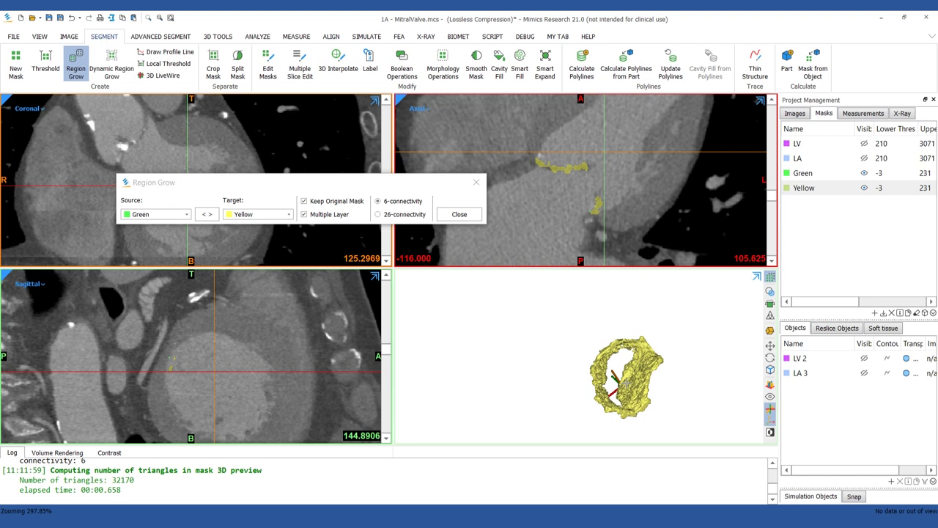
# Step: Smooth the Yellow mask twice and close Region Grow
pyautogui.click(478, 64)
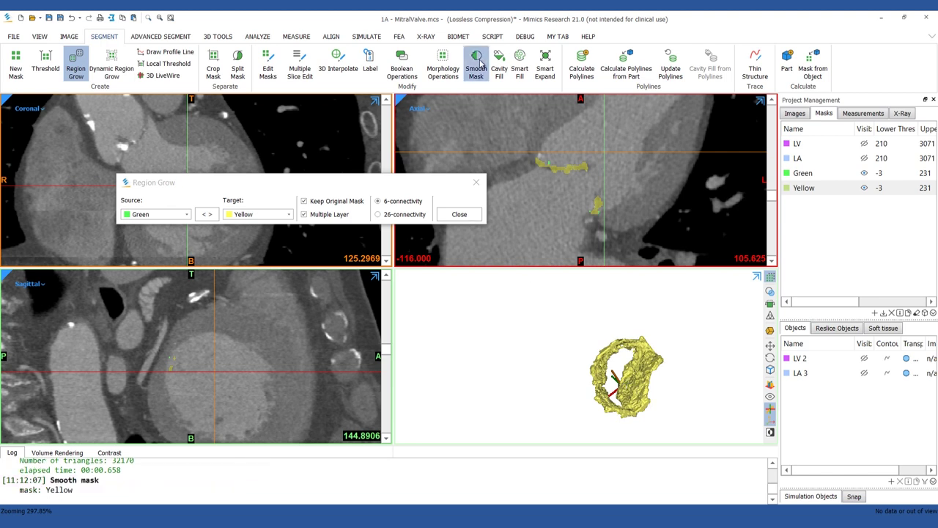
pyautogui.click(480, 63)
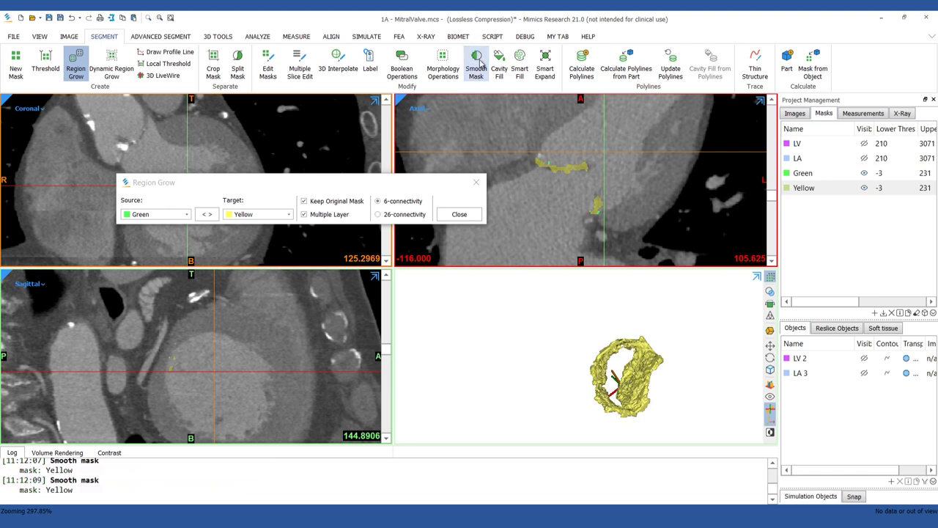
pyautogui.click(460, 214)
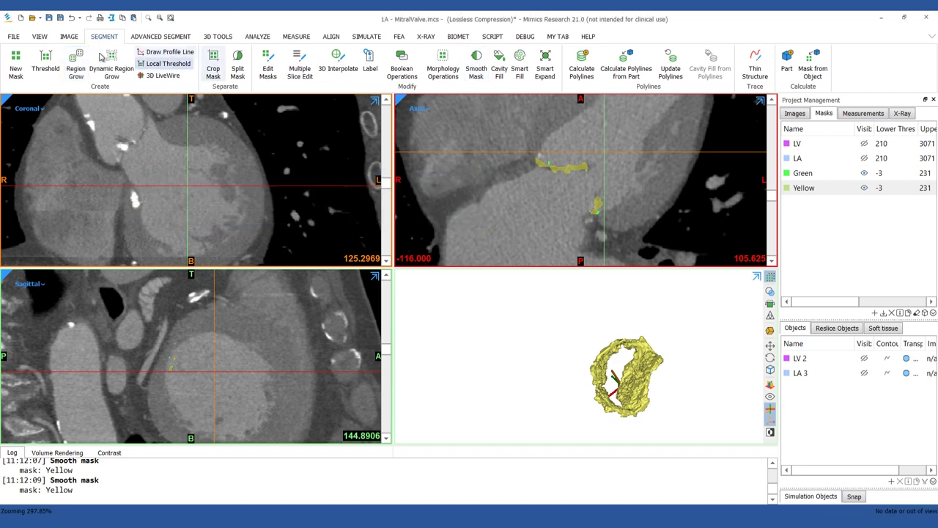
# Step: Region grow the smoothed Yellow mask into a new mask with 6-connectivity and rename the new mask Mitral Valve
pyautogui.click(77, 64)
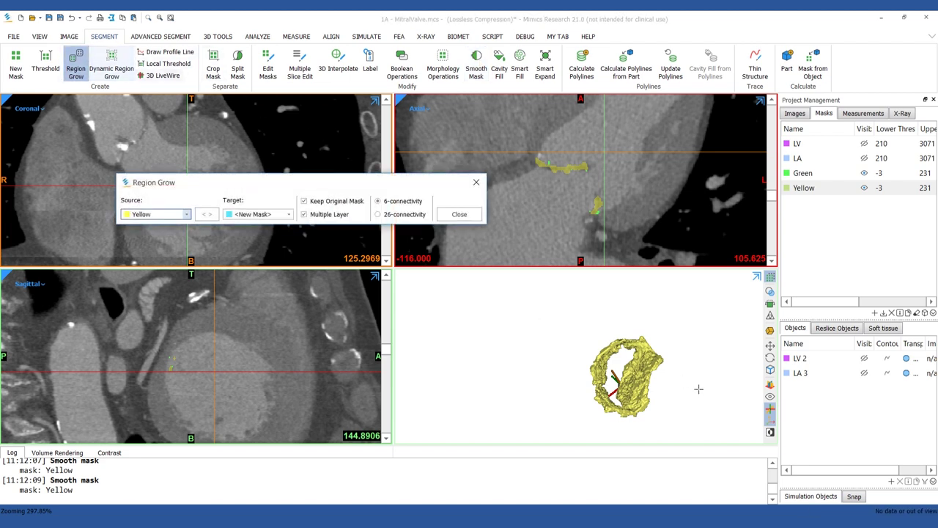
pyautogui.click(640, 378)
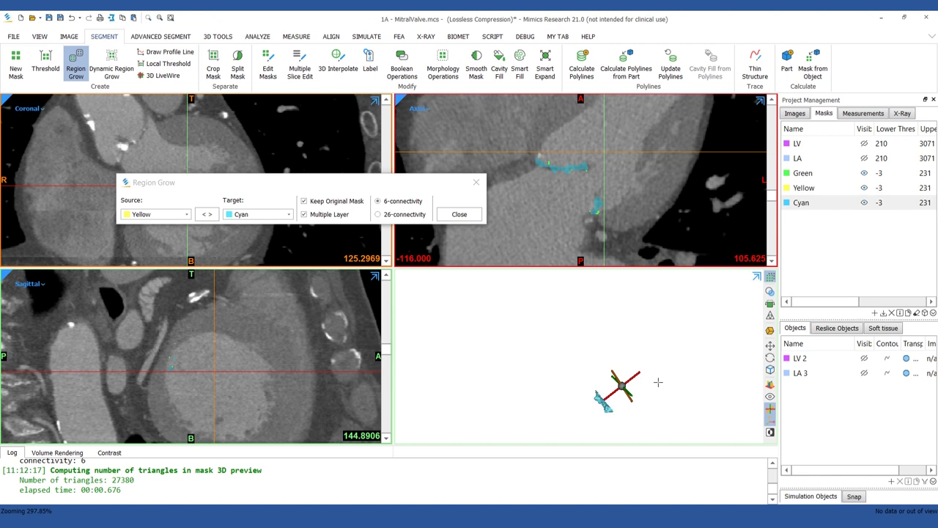
pyautogui.click(463, 216)
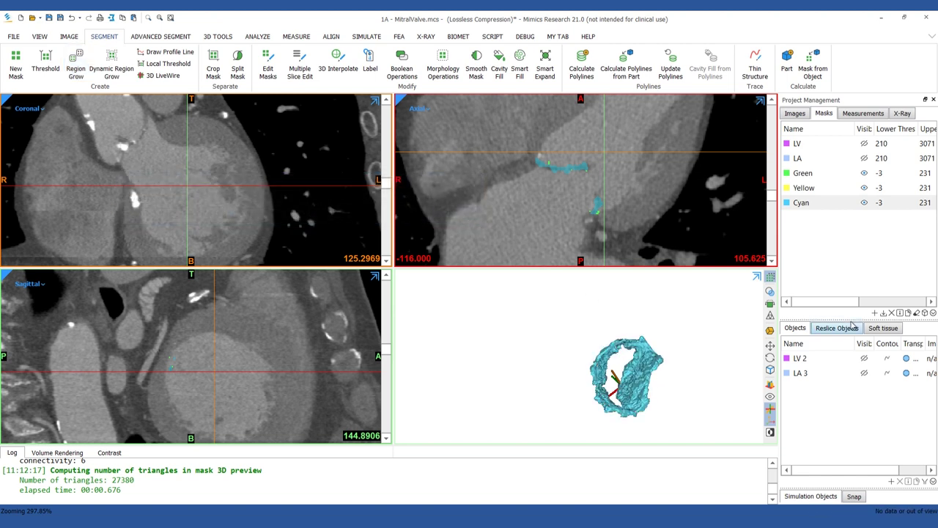
pyautogui.doubleClick(803, 205)
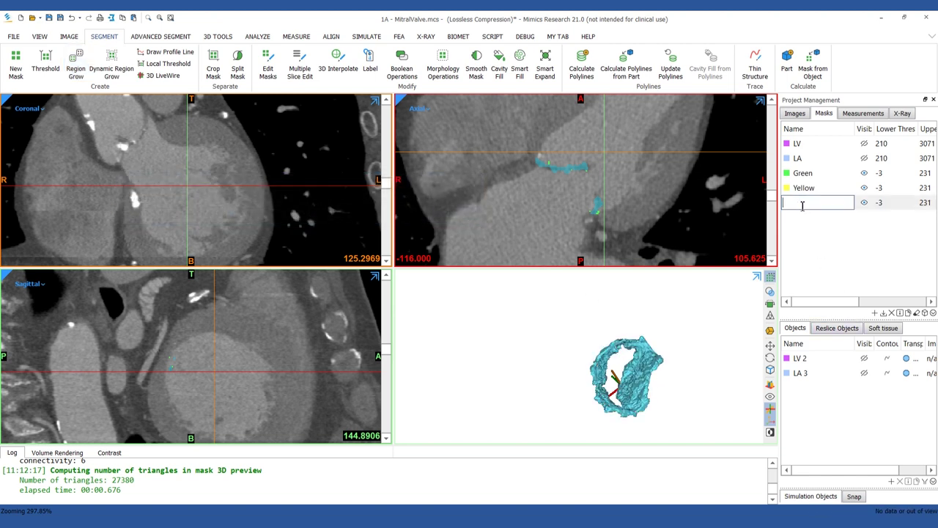
pyautogui.press('Return')
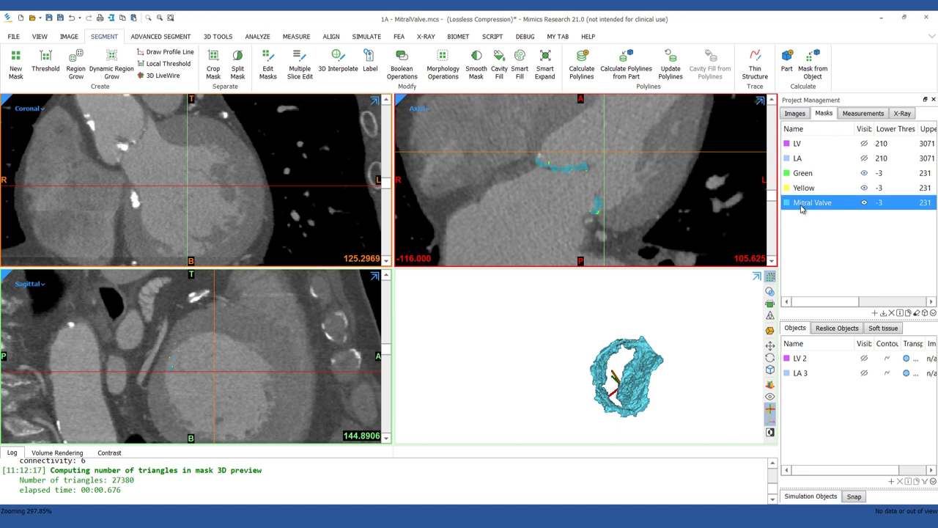
# Step: Calculate a 3D part from the Mitral Valve mask at Optimal quality and view it in 3D
pyautogui.click(926, 313)
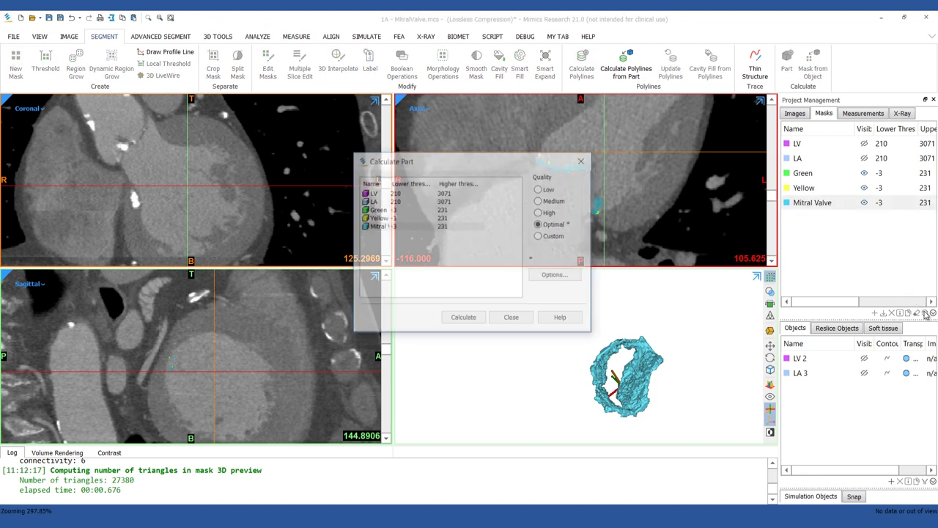
pyautogui.click(476, 321)
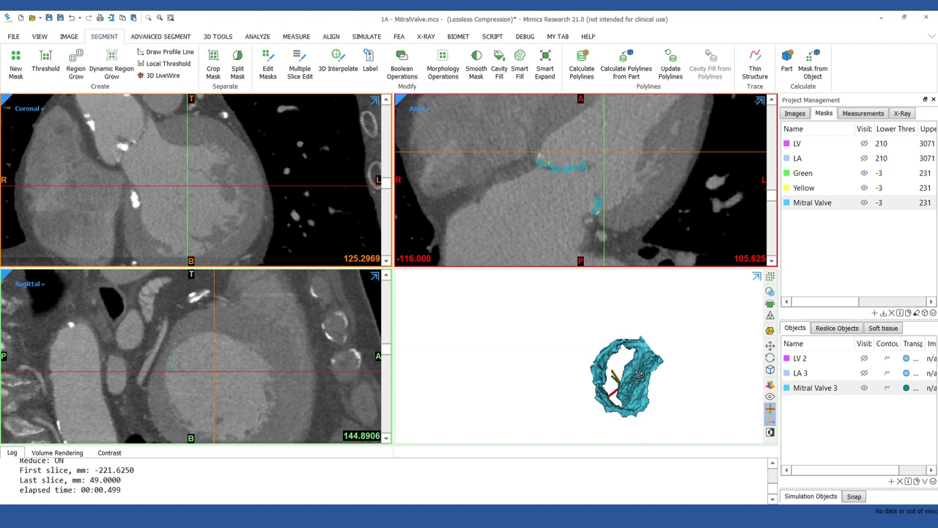
pyautogui.moveTo(639, 374); pyautogui.dragTo(645, 335)
# Step: Export only the Mitral Valve 3 part to 3-matic
pyautogui.click(8, 37)
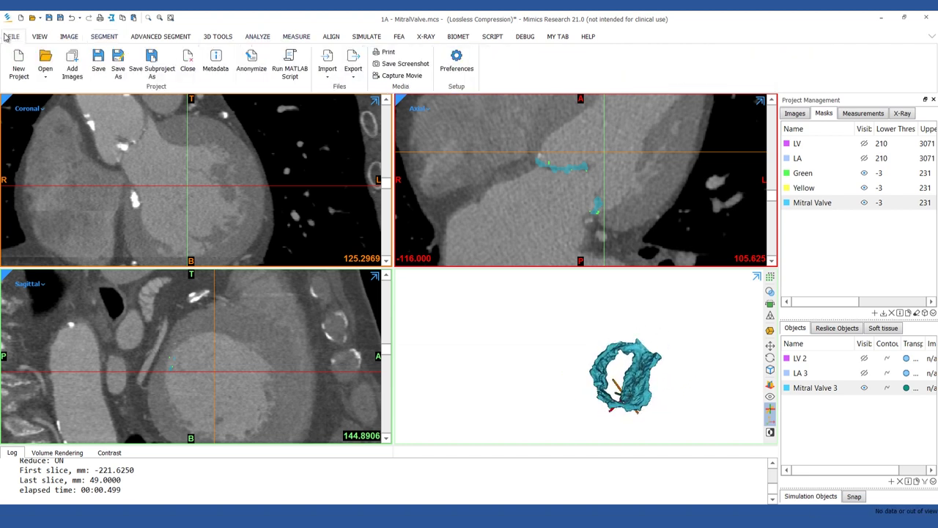
pyautogui.click(353, 64)
pyautogui.click(368, 87)
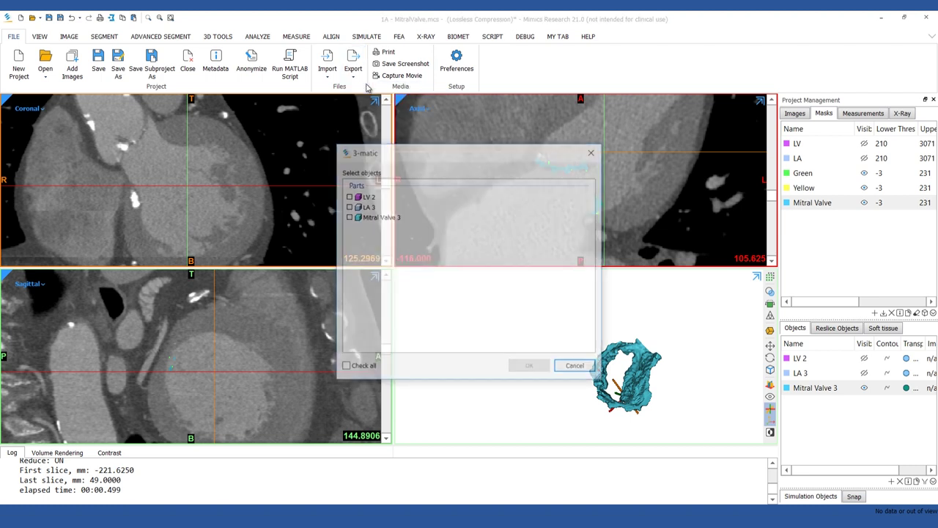
pyautogui.click(393, 220)
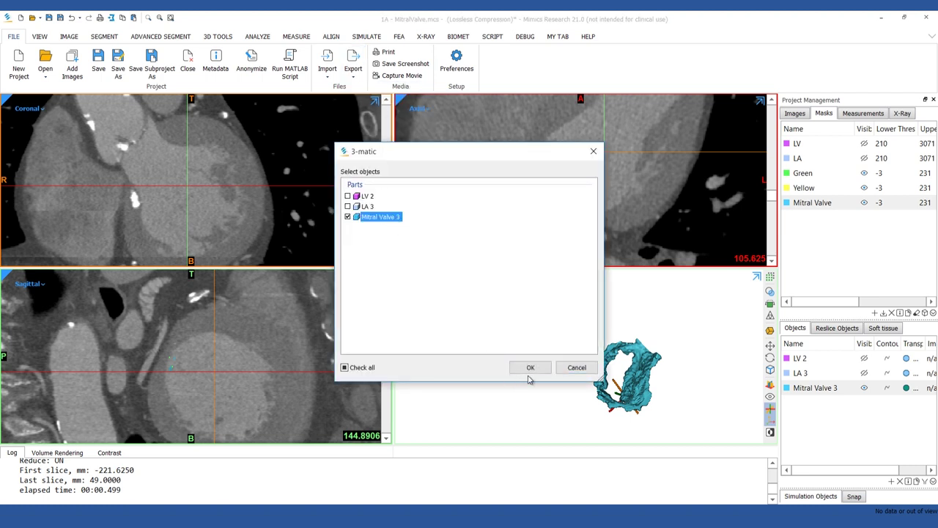
pyautogui.click(534, 367)
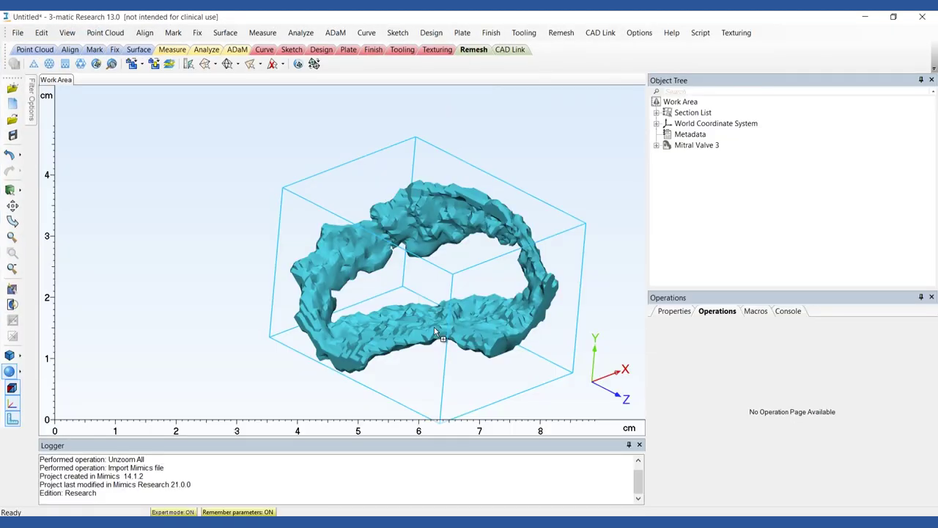
# Step: Mark the triangles around the small hole in the valve leaflet with Wave Brush Mark at diameter 1.0000 and delete them
pyautogui.click(171, 34)
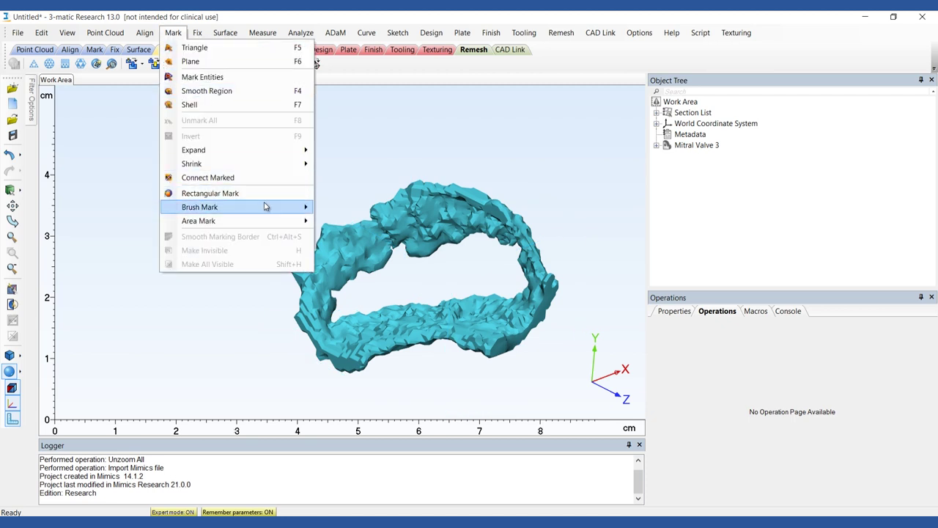
pyautogui.moveTo(294, 205)
pyautogui.click(343, 207)
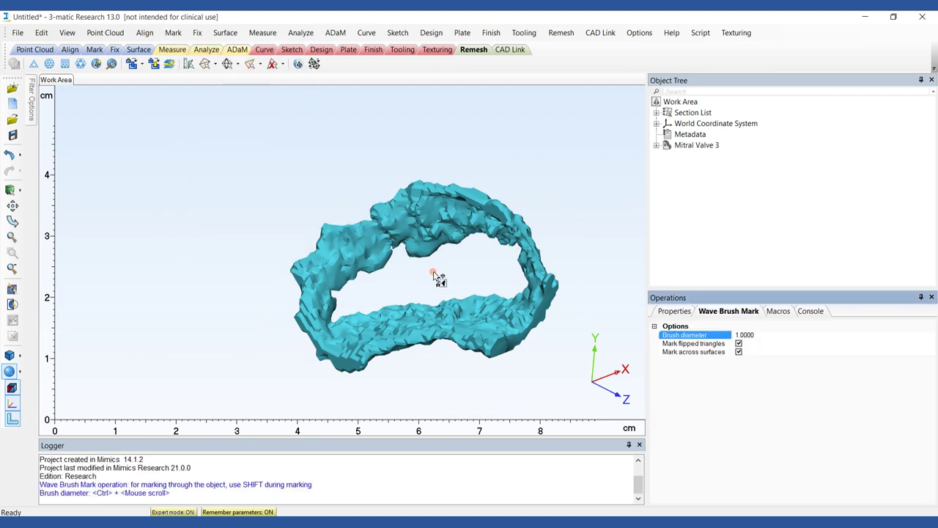
pyautogui.moveTo(440, 276)
pyautogui.mouseDown(button='right')
pyautogui.moveTo(421, 314)
pyautogui.moveTo(536, 215)
pyautogui.moveTo(373, 195)
pyautogui.moveTo(442, 203)
pyautogui.moveTo(417, 168)
pyautogui.moveTo(486, 337)
pyautogui.moveTo(283, 316)
pyautogui.moveTo(462, 227)
pyautogui.moveTo(253, 271)
pyautogui.mouseUp(button='right')
pyautogui.scroll(5, 395, 215)
pyautogui.click(388, 212)
pyautogui.click(442, 206)
pyautogui.scroll(-5, 440, 206)
pyautogui.scroll(-5, 331, 300)
pyautogui.moveTo(332, 301); pyautogui.dragTo(354, 292, button='right')
pyautogui.scroll(10, 350, 274)
pyautogui.moveTo(350, 275); pyautogui.dragTo(449, 278)
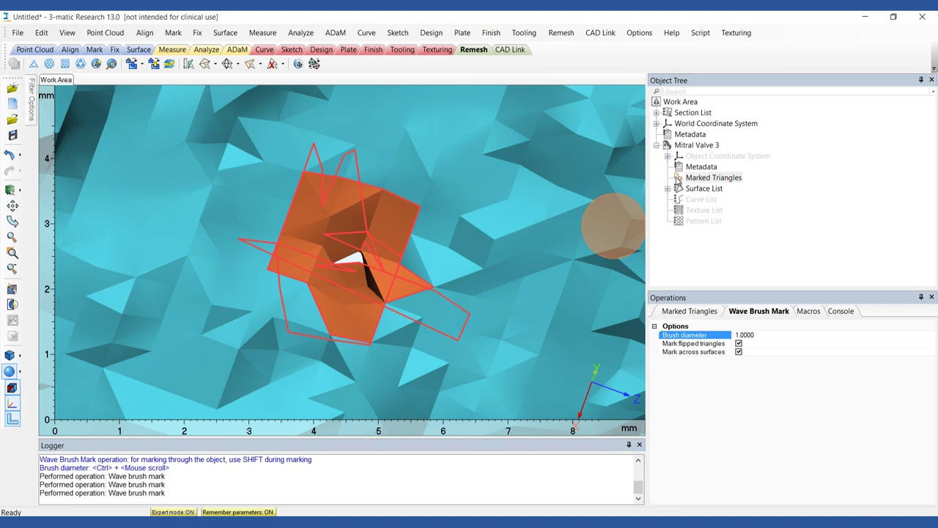
pyautogui.click(678, 181)
pyautogui.press('Delete')
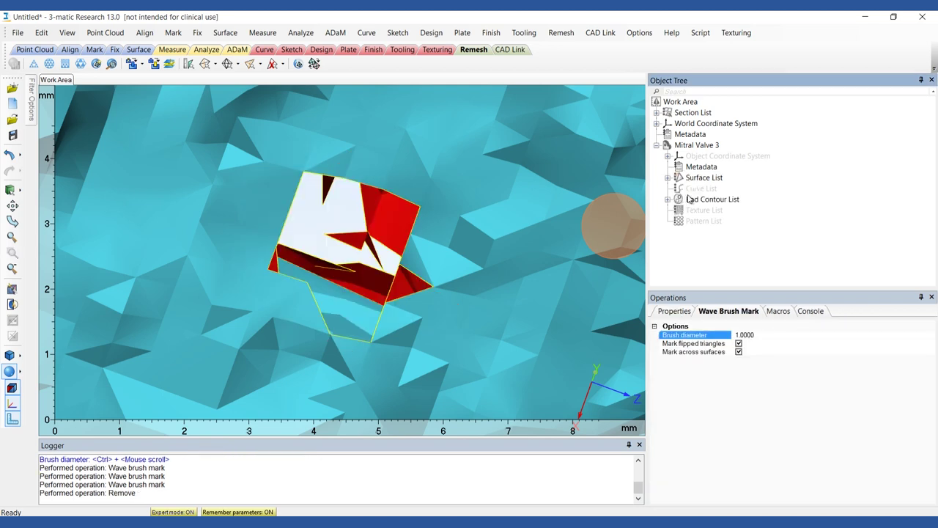
# Step: Fill the hole in Mitral Valve 3 with Fill Hole Freeform on all four bad contours, using the Advanced algorithm and Coarse triangulation
pyautogui.click(199, 33)
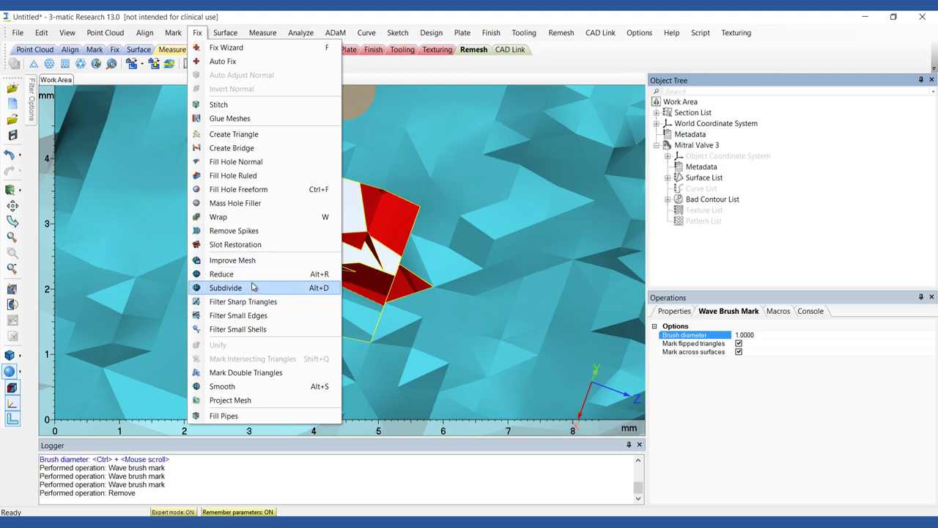
pyautogui.click(250, 189)
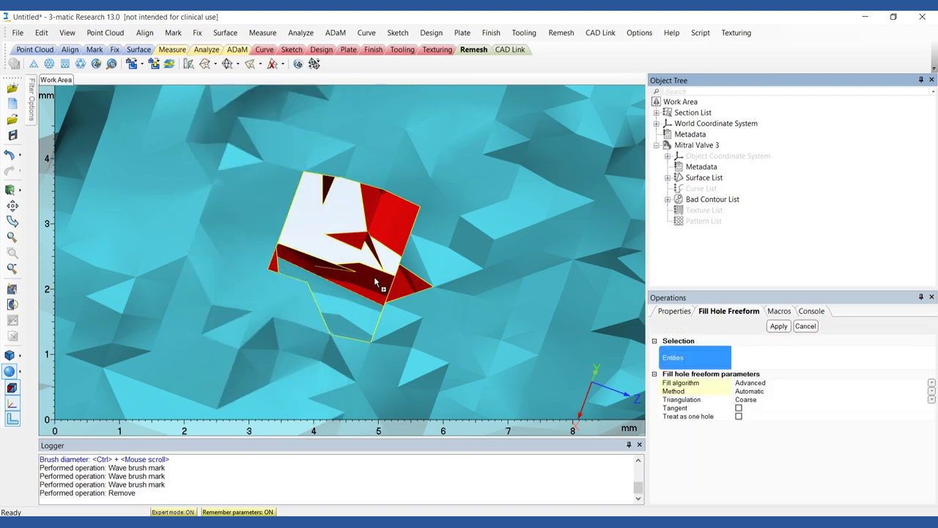
pyautogui.click(668, 199)
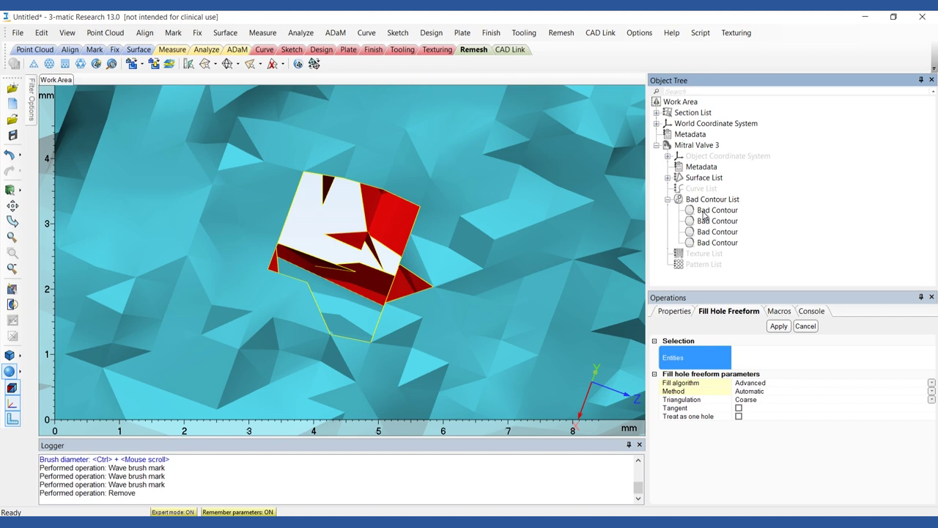
pyautogui.click(705, 213)
pyautogui.keyDown('shift'); pyautogui.click(723, 242); pyautogui.keyUp('shift')
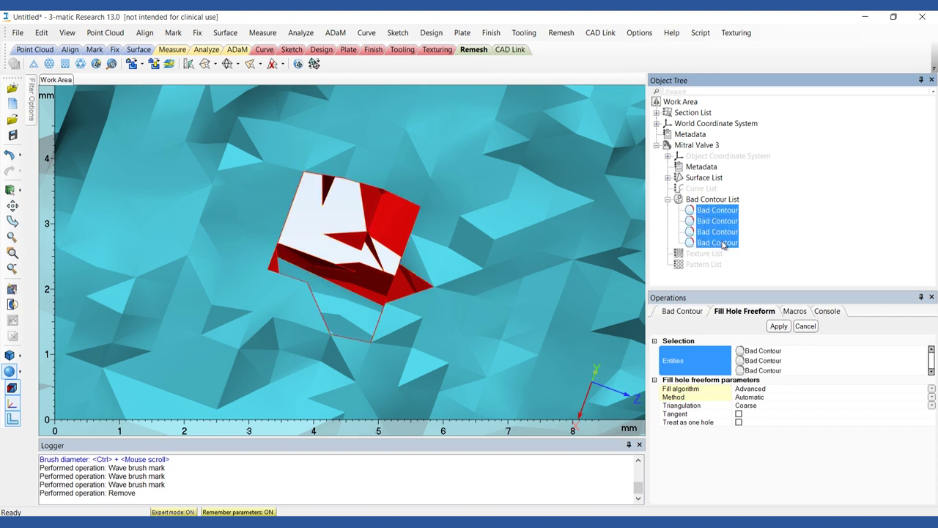
pyautogui.click(776, 327)
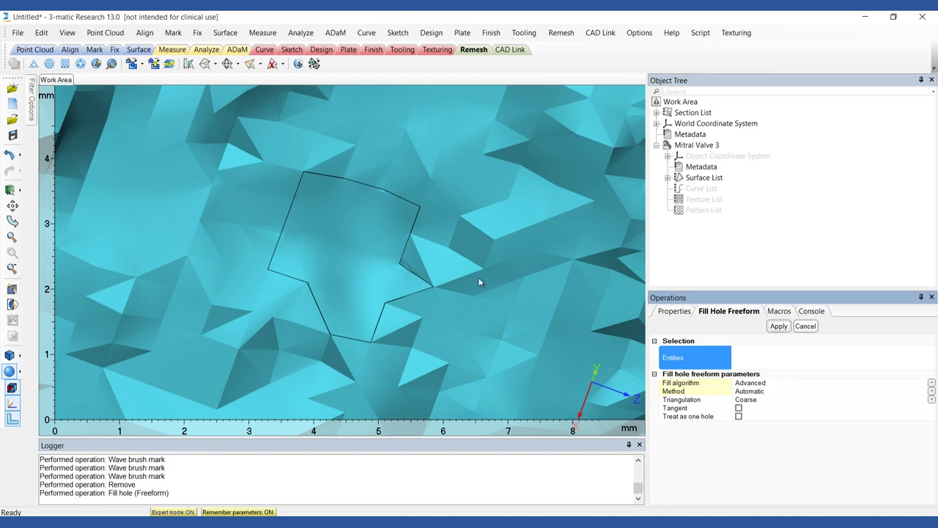
# Step: Merge all surfaces in the surface list of Mitral Valve 3
pyautogui.scroll(-7, 479, 278)
pyautogui.moveTo(507, 276); pyautogui.dragTo(336, 342, button='right')
pyautogui.moveTo(590, 258); pyautogui.dragTo(351, 312, button='middle')
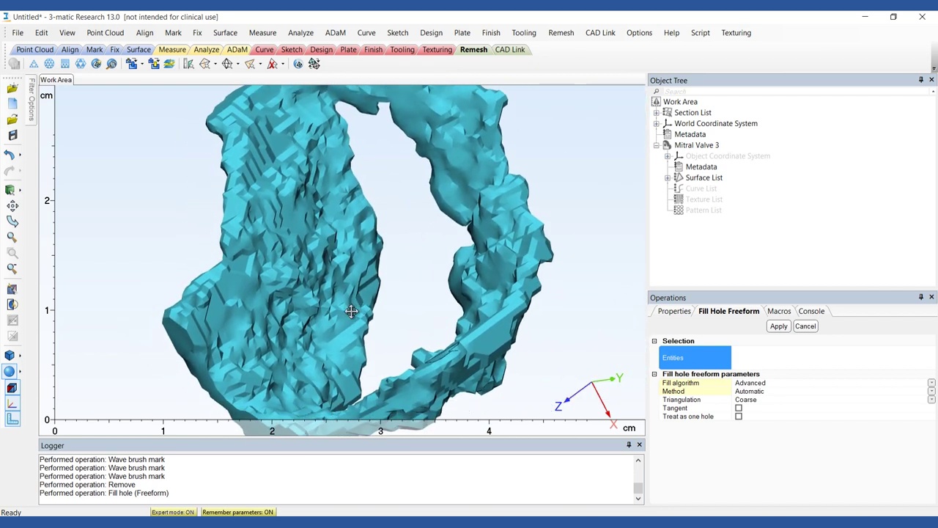
pyautogui.moveTo(352, 311); pyautogui.dragTo(349, 308, button='right')
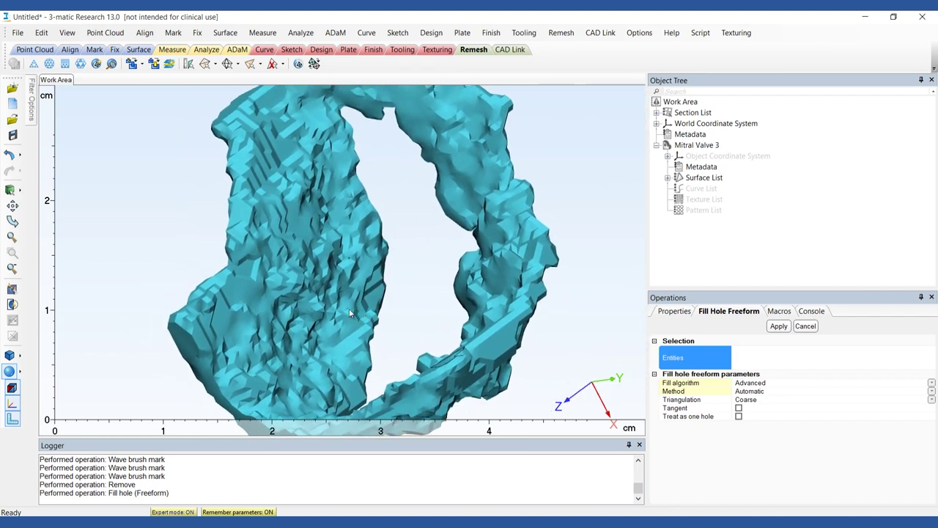
pyautogui.rightClick(679, 180)
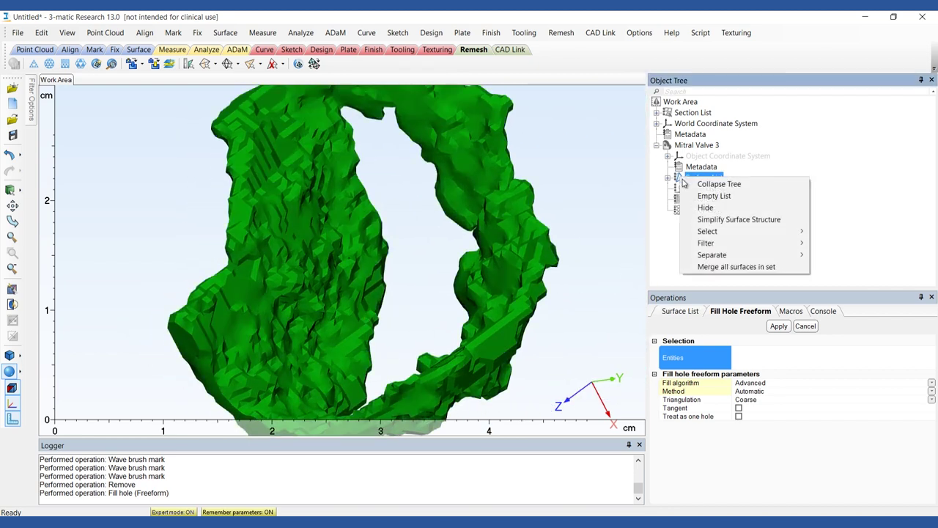
pyautogui.click(736, 270)
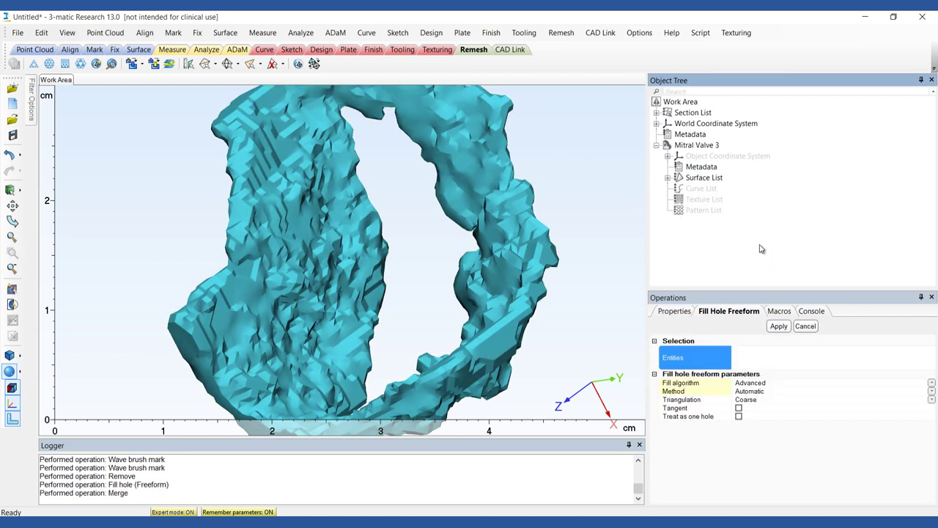
# Step: Smooth Mitral Valve 3 with Laplacian (1st order), factor 0.7000, 3 iterations and compensation on
pyautogui.click(197, 33)
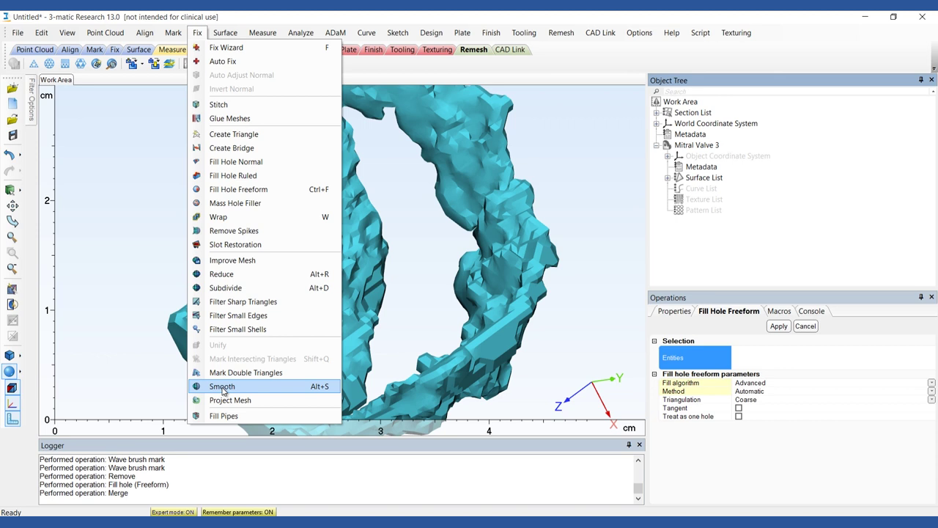
pyautogui.click(222, 387)
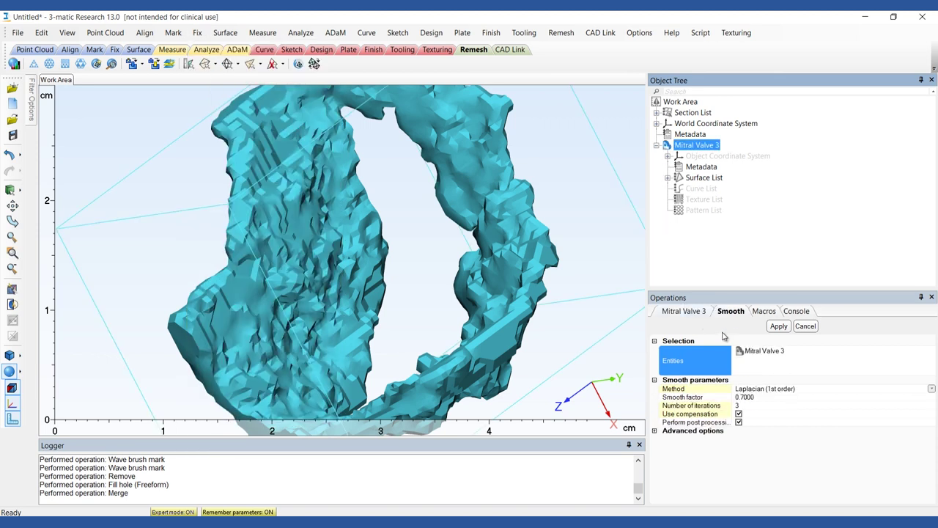
pyautogui.click(777, 327)
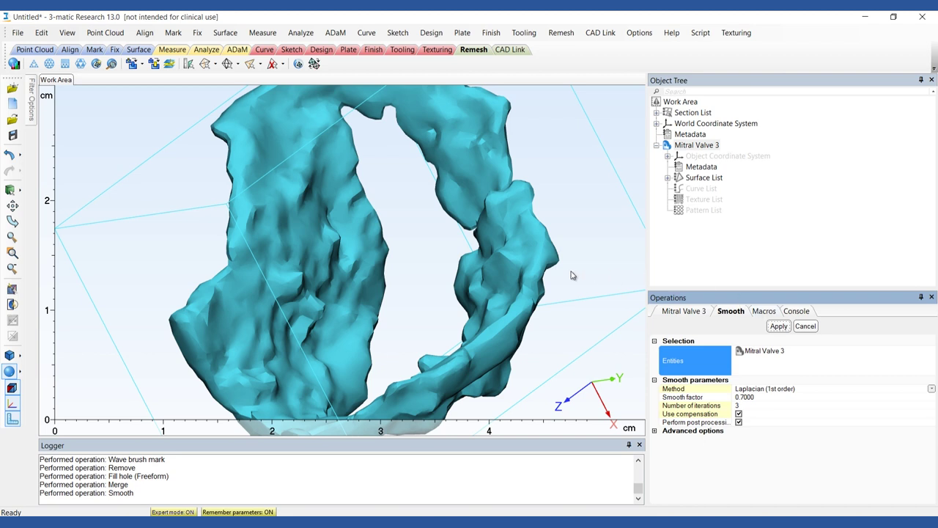
pyautogui.scroll(-6, 530, 273)
pyautogui.moveTo(530, 274); pyautogui.dragTo(550, 258, button='right')
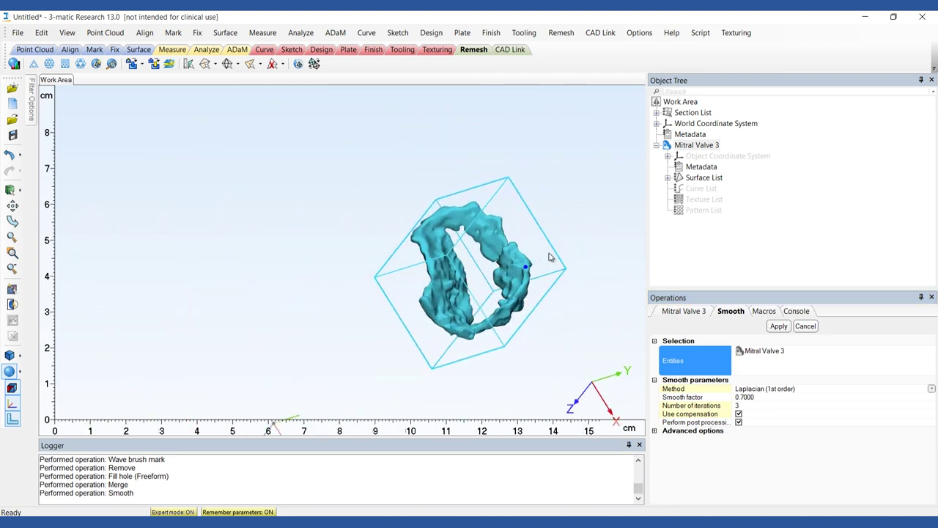
# Step: Copy the smoothed Mitral Valve 3 part back to the Mimics project and hide the original Mitral Valve 3 object
pyautogui.click(669, 146)
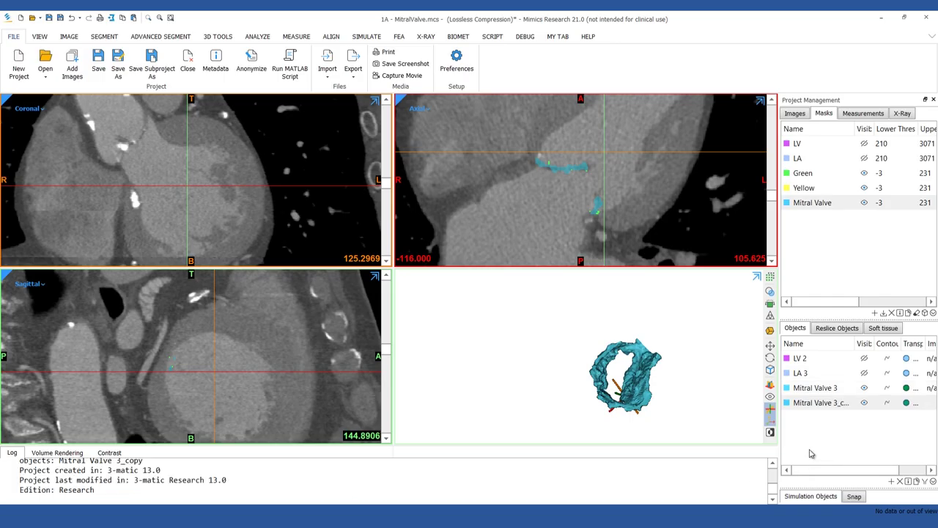
pyautogui.click(865, 389)
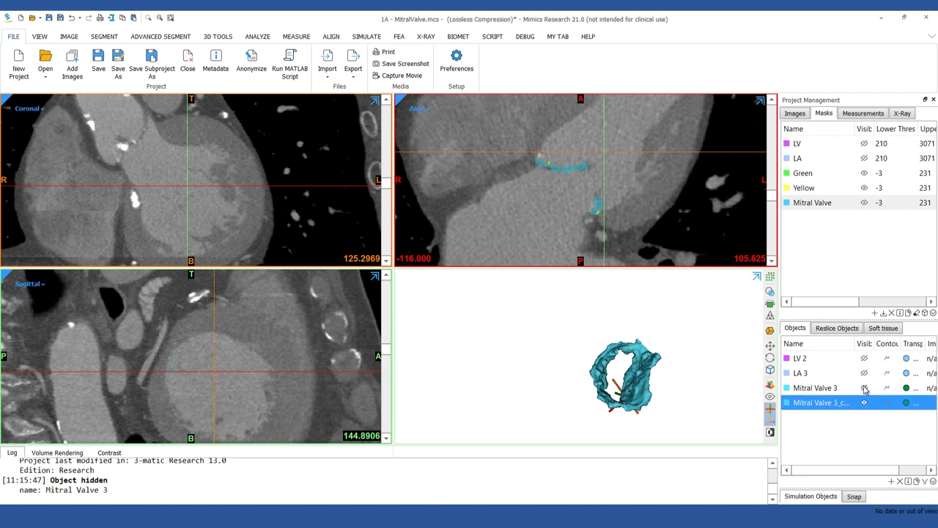
pyautogui.moveTo(705, 388); pyautogui.dragTo(674, 379, button='right')
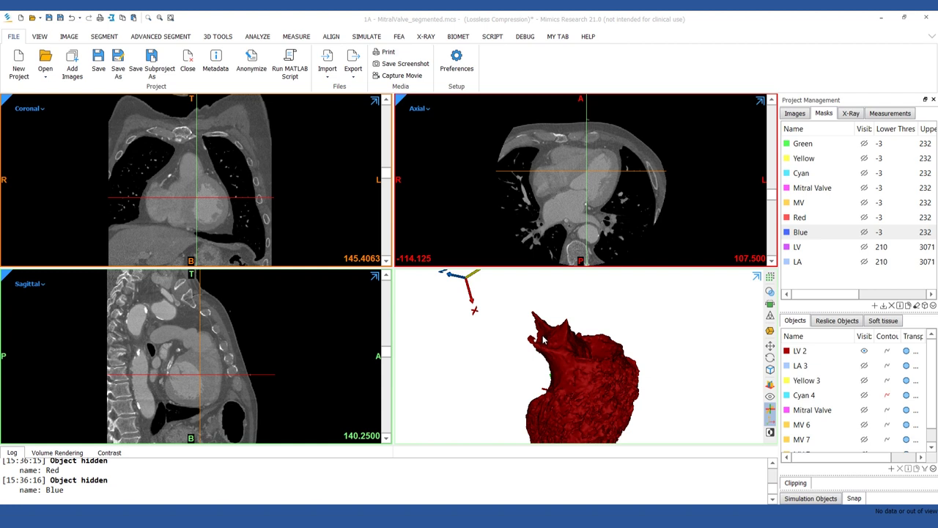
# Step: In the MitralValve_segmented project, draw a closed spline around the mitral annulus on the surface of the LV 2 part
pyautogui.click(264, 39)
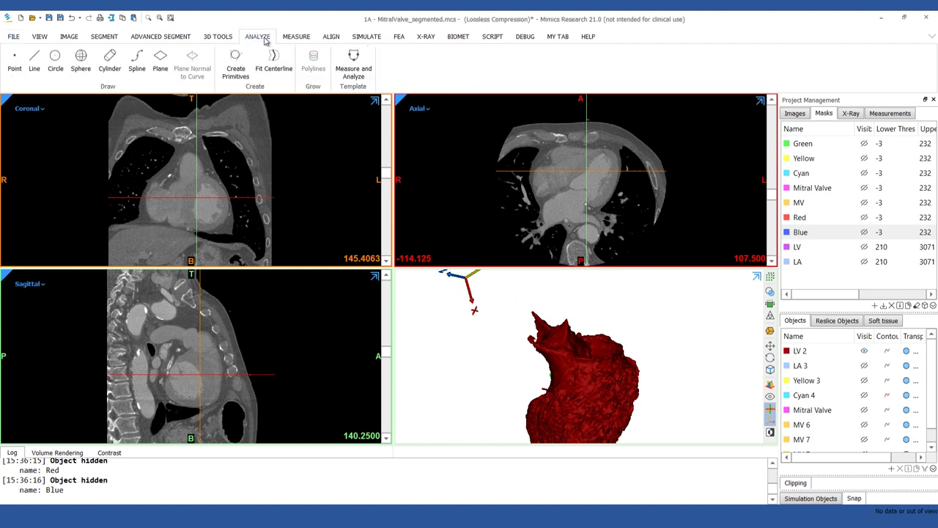
pyautogui.click(137, 62)
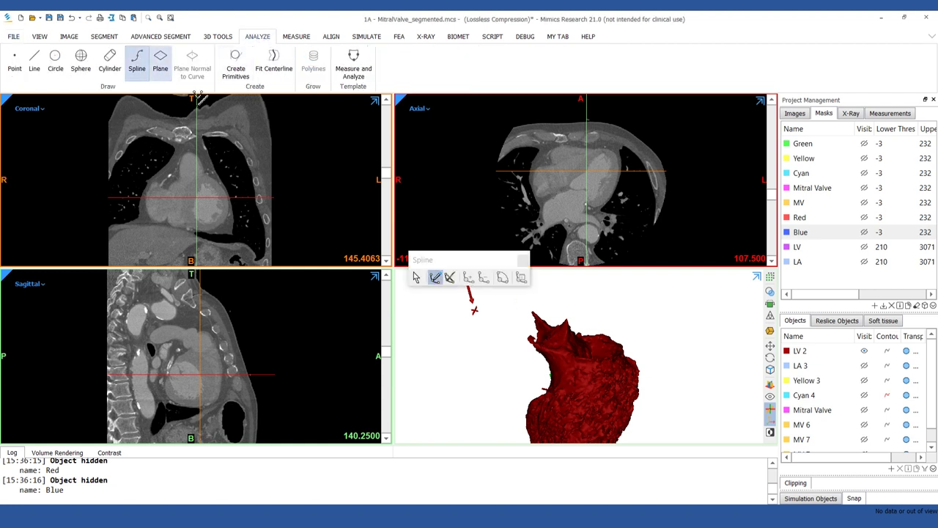
pyautogui.moveTo(623, 334); pyautogui.dragTo(624, 353, button='right')
pyautogui.scroll(8, 619, 354)
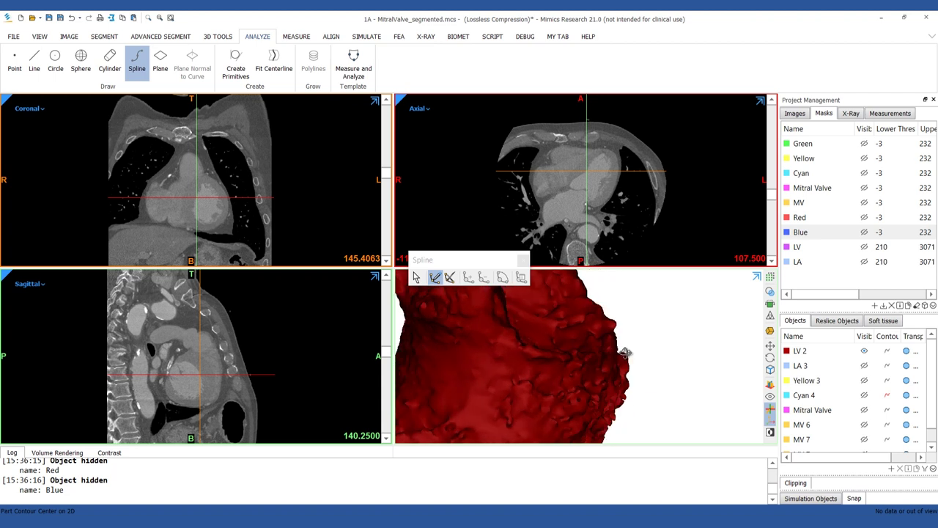
pyautogui.moveTo(535, 347); pyautogui.dragTo(545, 364, button='right')
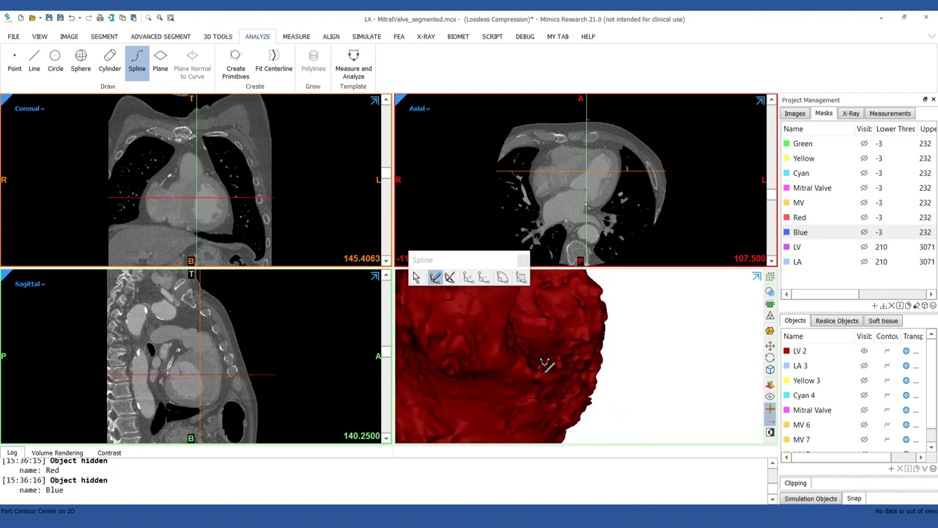
pyautogui.click(544, 375)
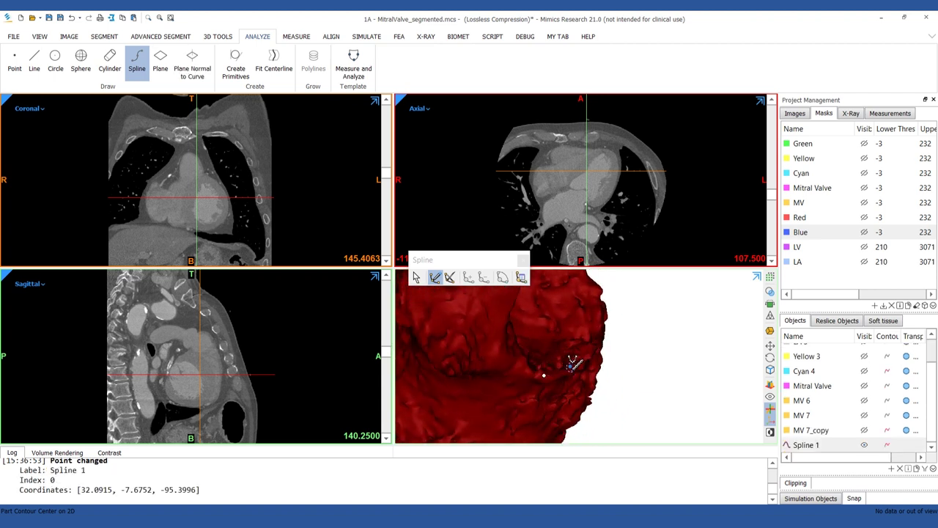
pyautogui.click(571, 367)
pyautogui.click(592, 356)
pyautogui.scroll(2, 603, 343)
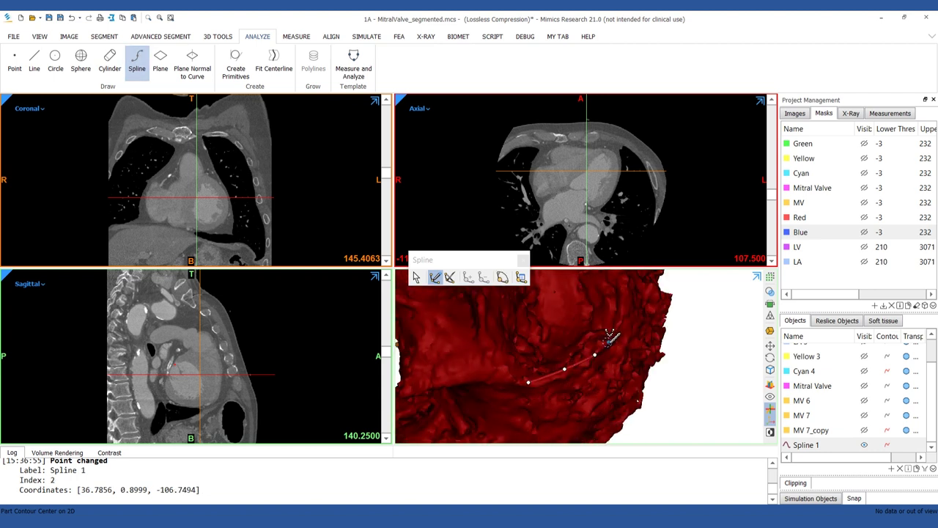
pyautogui.click(612, 336)
pyautogui.click(627, 313)
pyautogui.moveTo(648, 316); pyautogui.dragTo(609, 378, button='right')
pyautogui.click(643, 314)
pyautogui.click(638, 295)
pyautogui.click(602, 341)
pyautogui.click(593, 322)
pyautogui.click(582, 309)
pyautogui.moveTo(643, 333); pyautogui.dragTo(643, 376, button='right')
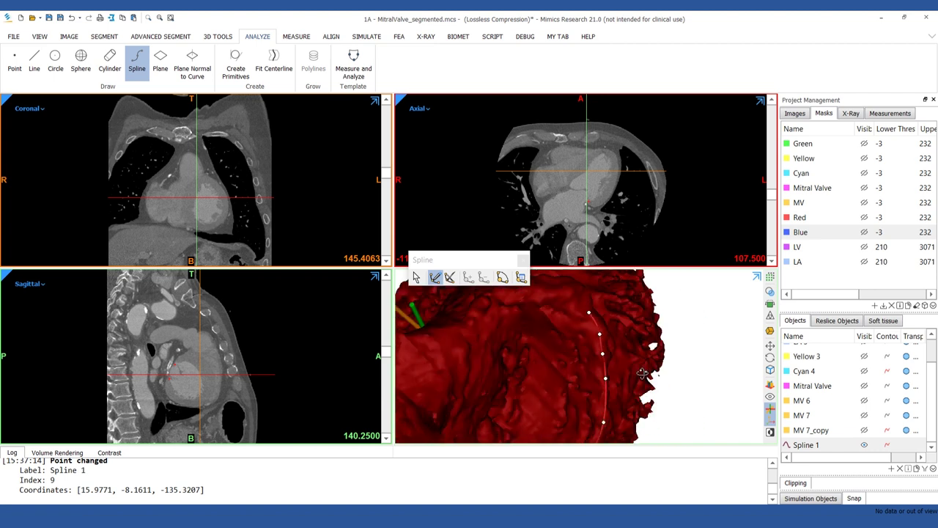
pyautogui.click(553, 284)
pyautogui.click(525, 286)
pyautogui.click(499, 296)
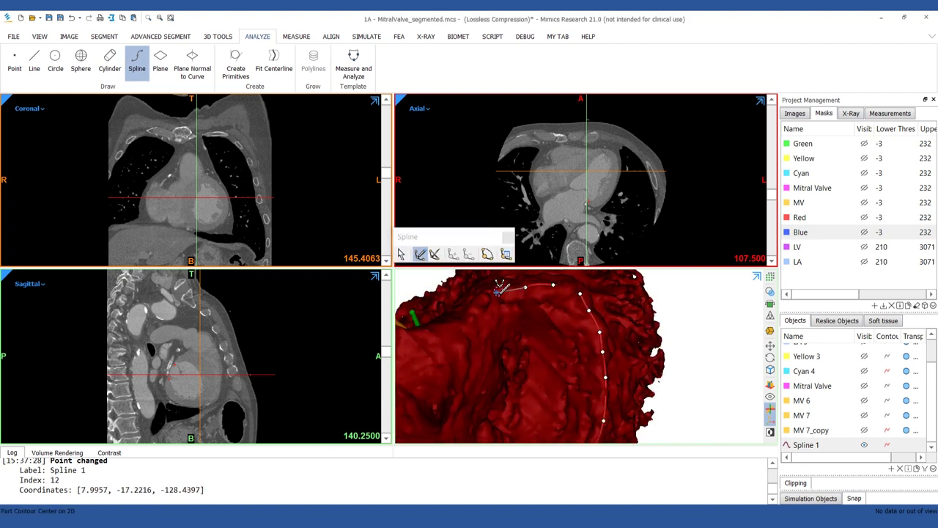
pyautogui.click(484, 301)
pyautogui.click(481, 305)
pyautogui.click(474, 315)
pyautogui.moveTo(475, 316); pyautogui.dragTo(476, 272, button='right')
pyautogui.click(473, 323)
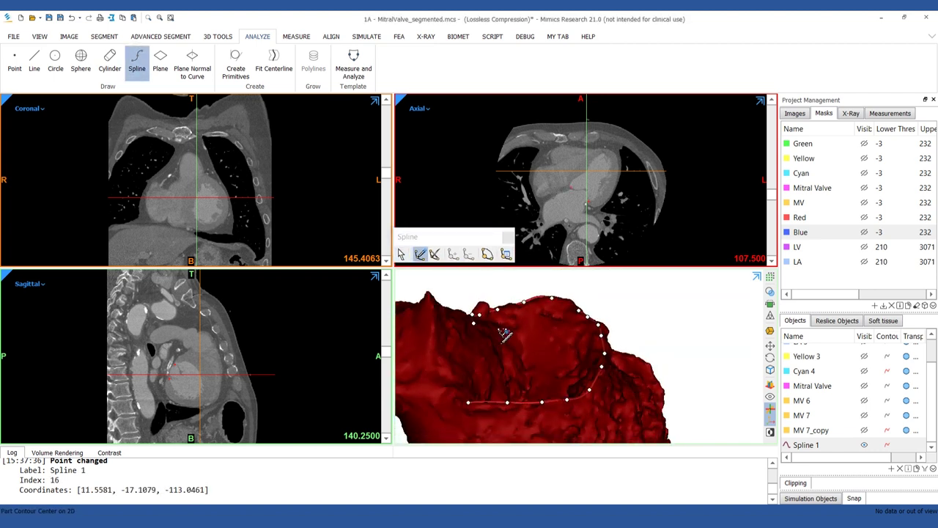
pyautogui.click(469, 338)
pyautogui.click(464, 353)
pyautogui.click(461, 371)
pyautogui.click(459, 388)
pyautogui.click(469, 402)
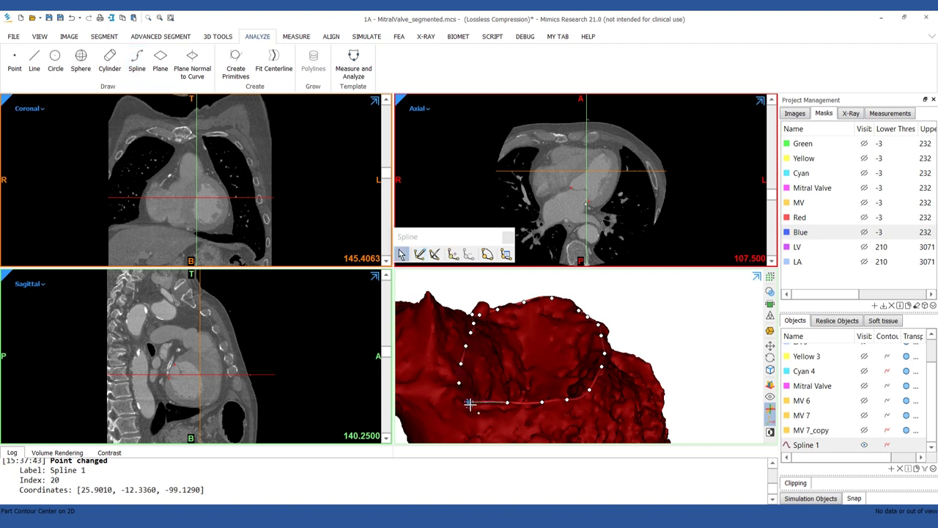
# Step: Reslice the images along a plane as RP 2 and enlarge the heart in the sagittal and coronal views
pyautogui.moveTo(516, 413)
pyautogui.mouseDown(button='right')
pyautogui.moveTo(519, 391)
pyautogui.moveTo(518, 412)
pyautogui.mouseUp(button='right')
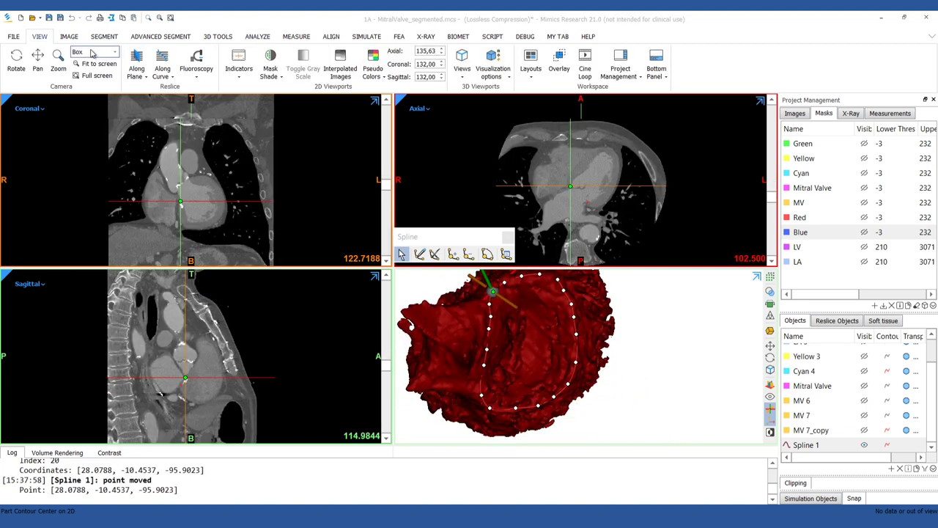
pyautogui.click(135, 73)
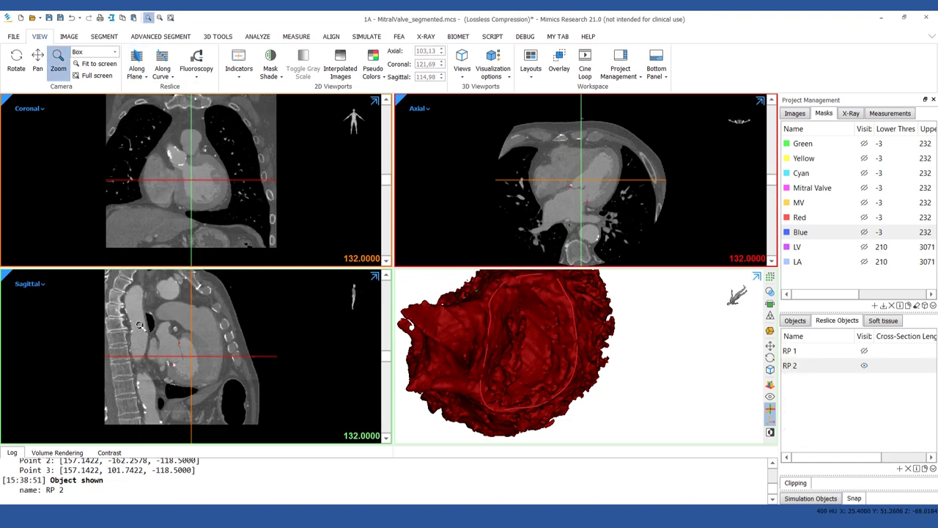
pyautogui.moveTo(139, 326); pyautogui.dragTo(223, 383)
pyautogui.click(59, 61)
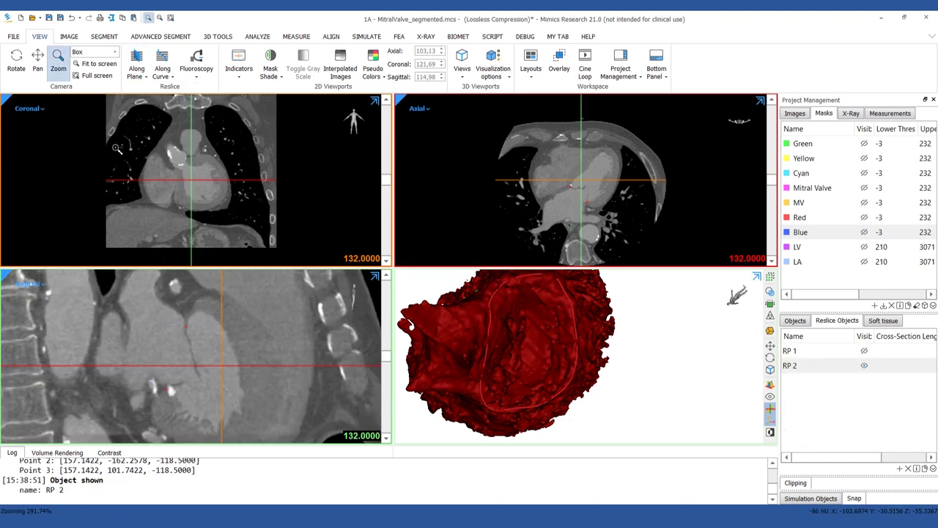
pyautogui.moveTo(151, 153); pyautogui.dragTo(239, 212)
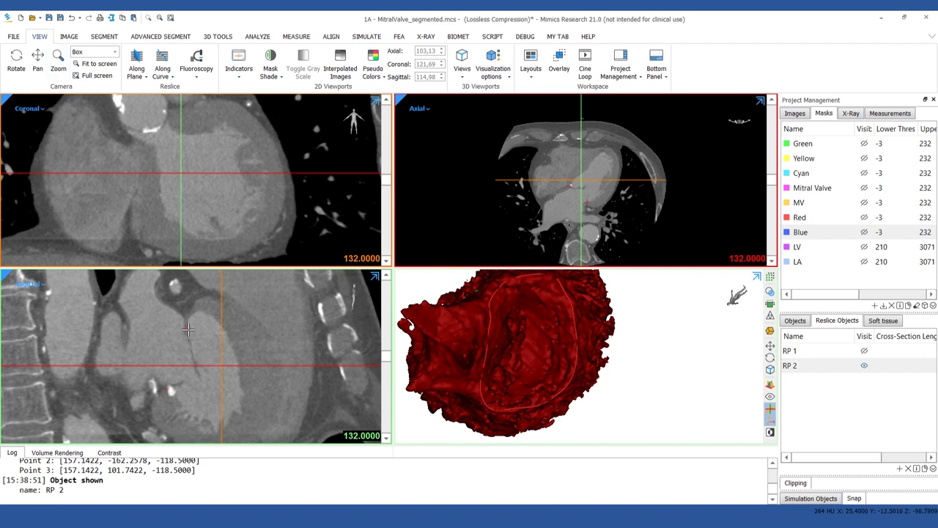
# Step: Move the annulus spline's control point near the aortic valve onto the annulus in the sagittal slice, with the heart enlarged in the axial view
pyautogui.click(577, 335)
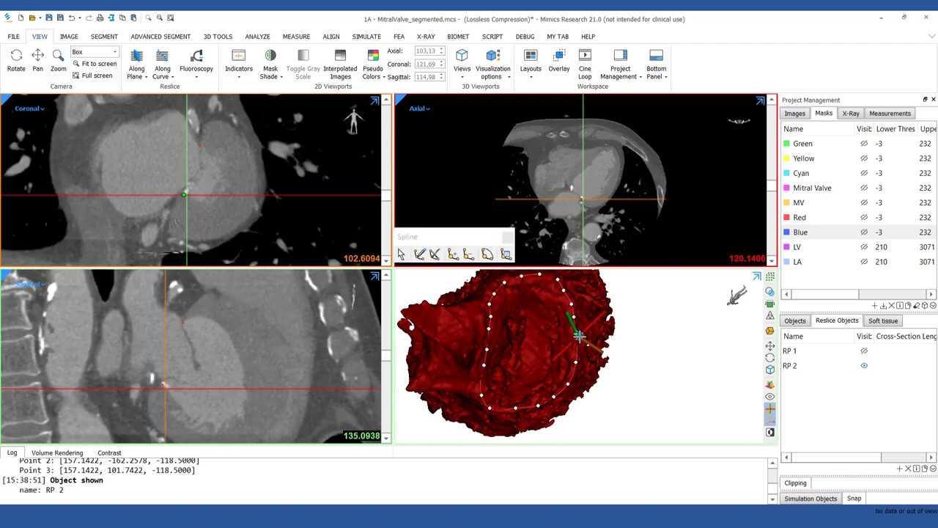
pyautogui.click(488, 303)
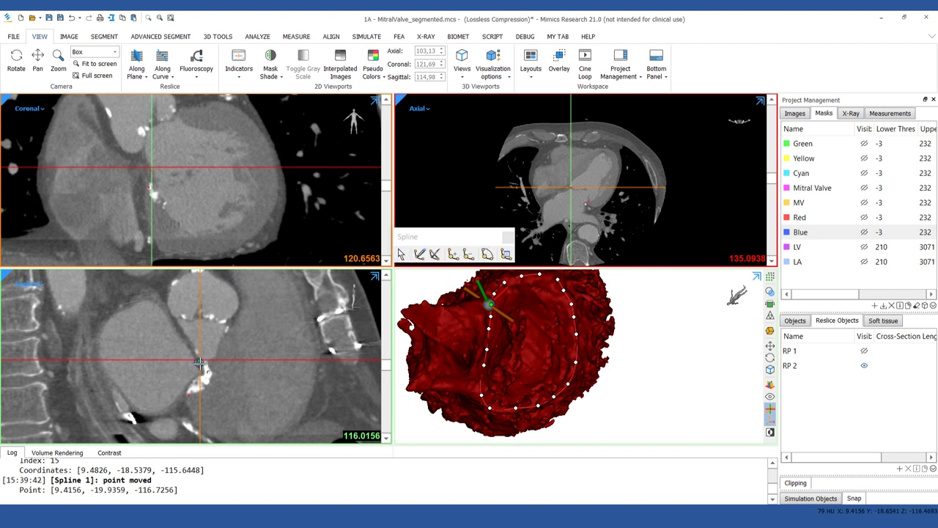
pyautogui.moveTo(199, 361); pyautogui.dragTo(199, 364)
pyautogui.click(58, 62)
pyautogui.moveTo(515, 162); pyautogui.dragTo(657, 228)
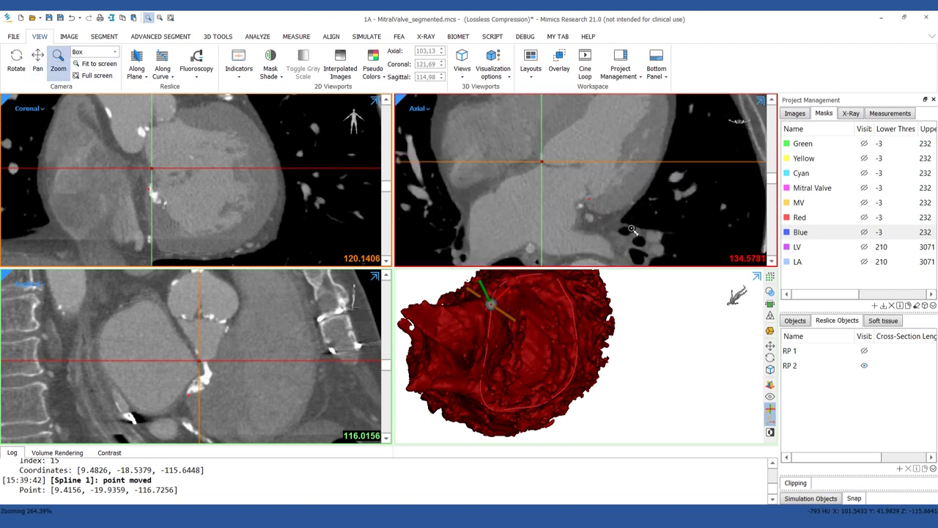
pyautogui.click(200, 364)
pyautogui.scroll(-1, 322, 211)
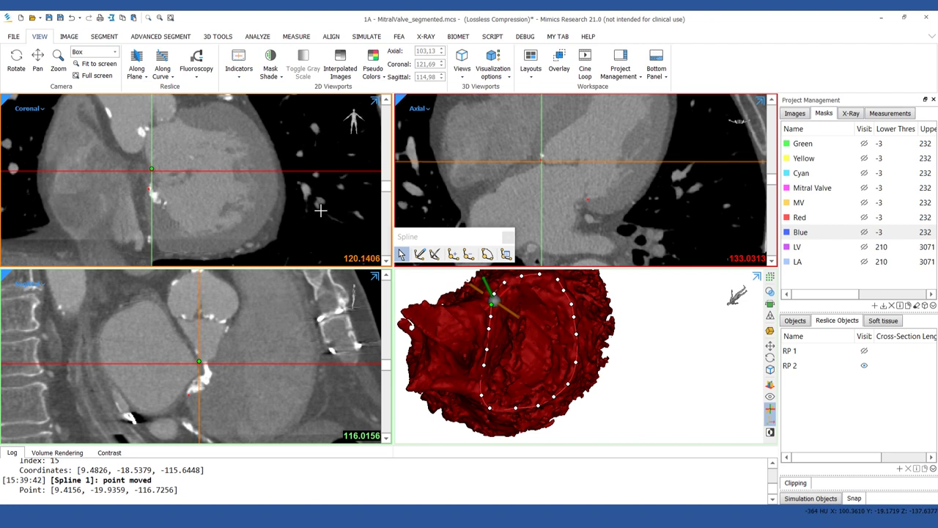
# Step: Check the neighbouring spline control points on the aortic side and shift one onto the annulus in the coronal slice
pyautogui.scroll(3, 534, 158)
pyautogui.click(491, 317)
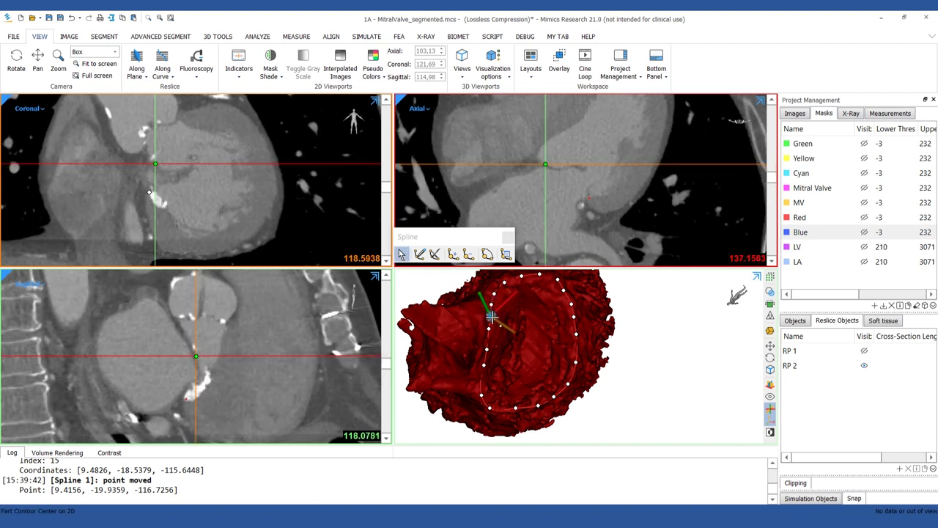
pyautogui.click(491, 303)
pyautogui.click(494, 294)
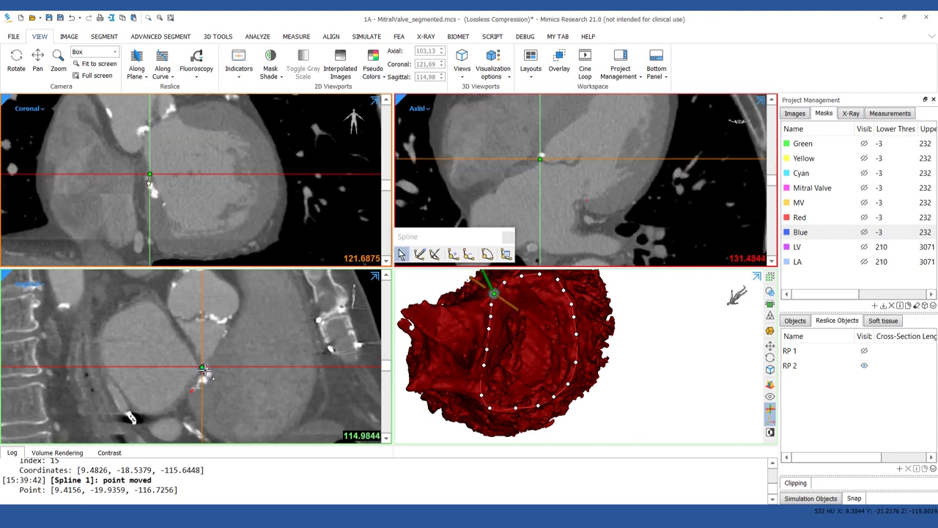
pyautogui.click(487, 323)
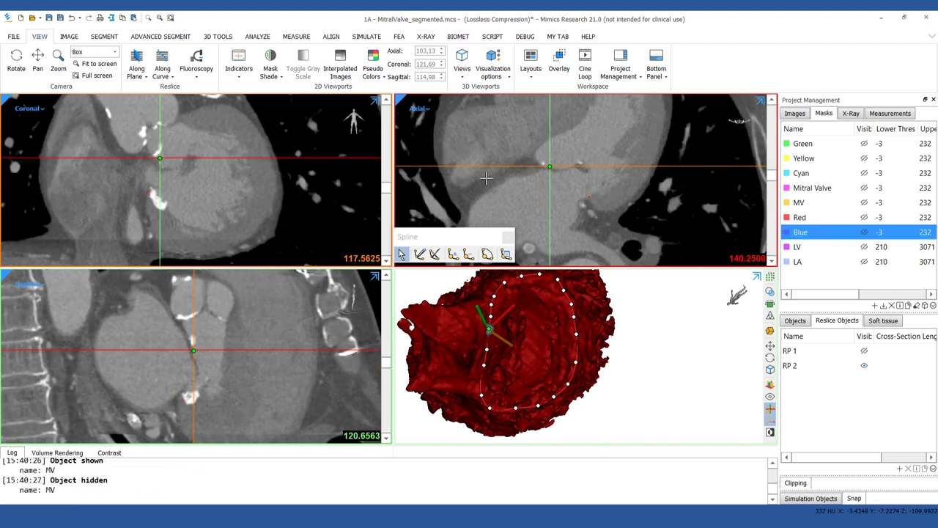
pyautogui.moveTo(159, 158); pyautogui.dragTo(156, 158)
pyautogui.press('Escape')
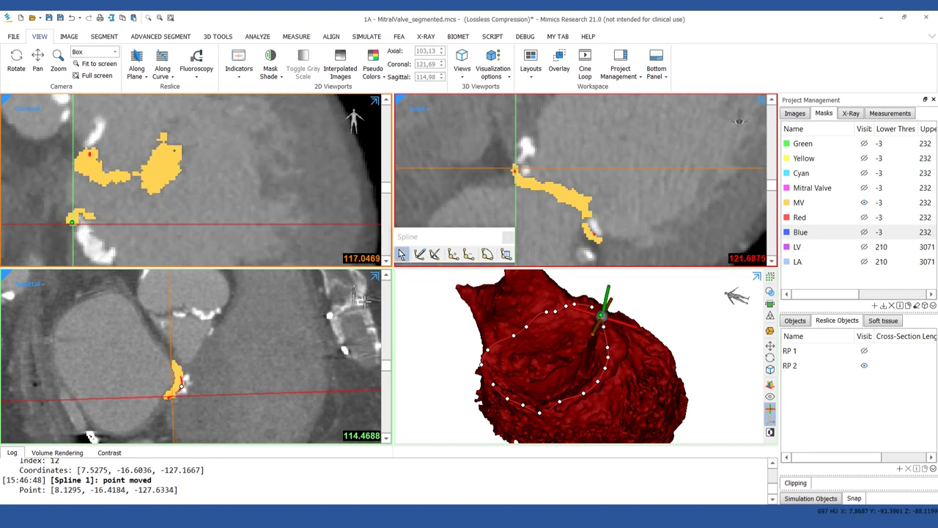
# Step: Fine-tune the spline's control points against the MV mask in the slice views
pyautogui.click(73, 224)
pyautogui.click(590, 307)
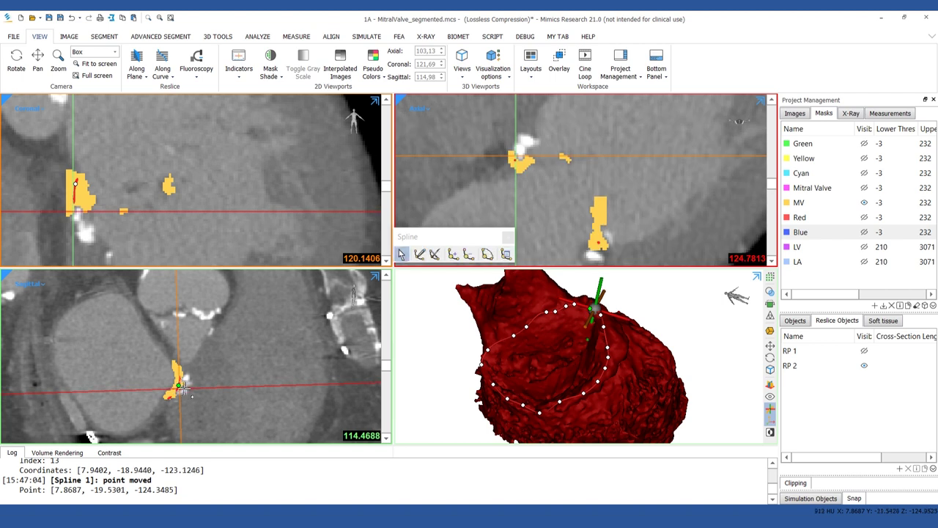
pyautogui.click(577, 304)
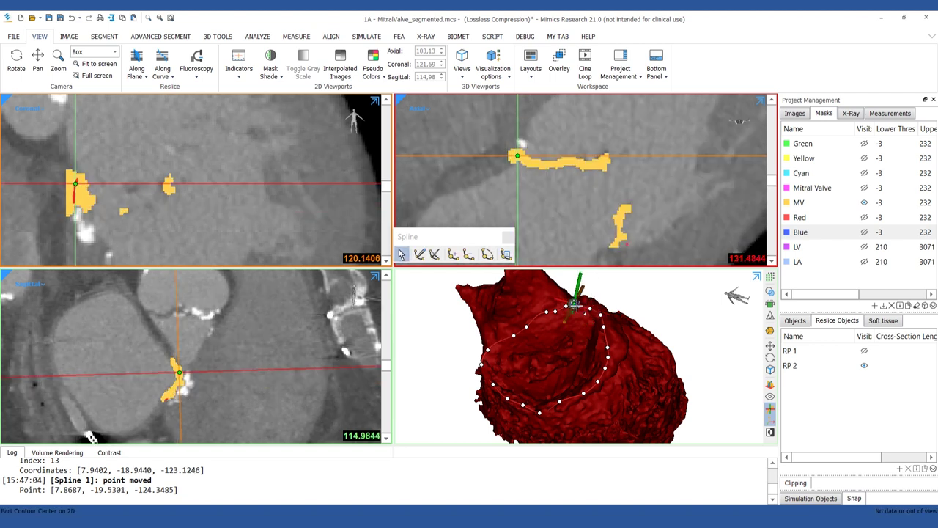
# Step: Hide the LV 2 part to leave the annulus spline alone in 3D, and check the snap options
pyautogui.moveTo(580, 347)
pyautogui.mouseDown(button='right')
pyautogui.moveTo(595, 342)
pyautogui.moveTo(594, 352)
pyautogui.mouseUp(button='right')
pyautogui.scroll(-1, 589, 374)
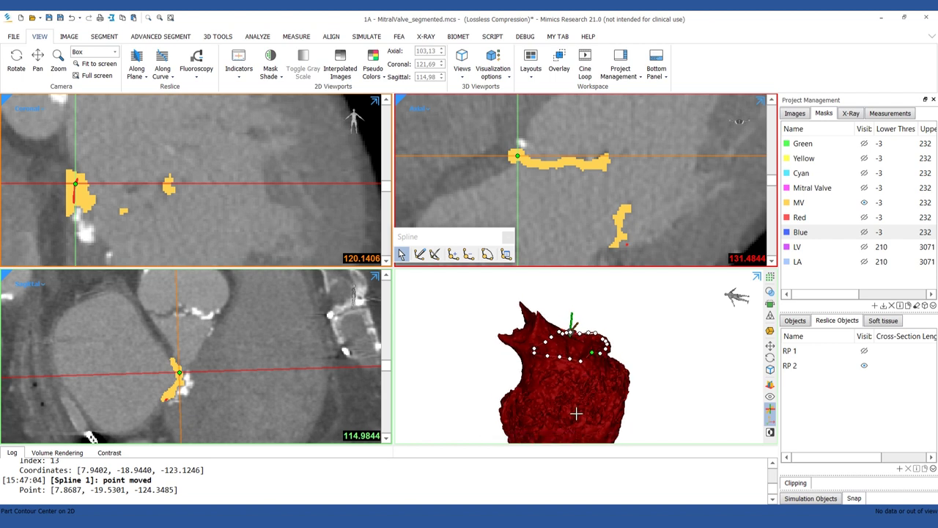
pyautogui.moveTo(576, 414); pyautogui.dragTo(577, 373, button='middle')
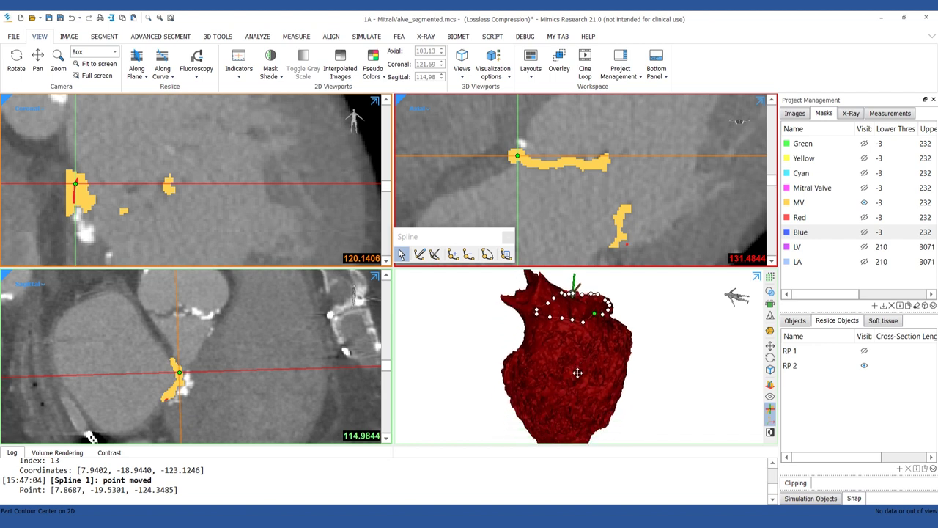
pyautogui.click(795, 321)
pyautogui.scroll(2, 810, 381)
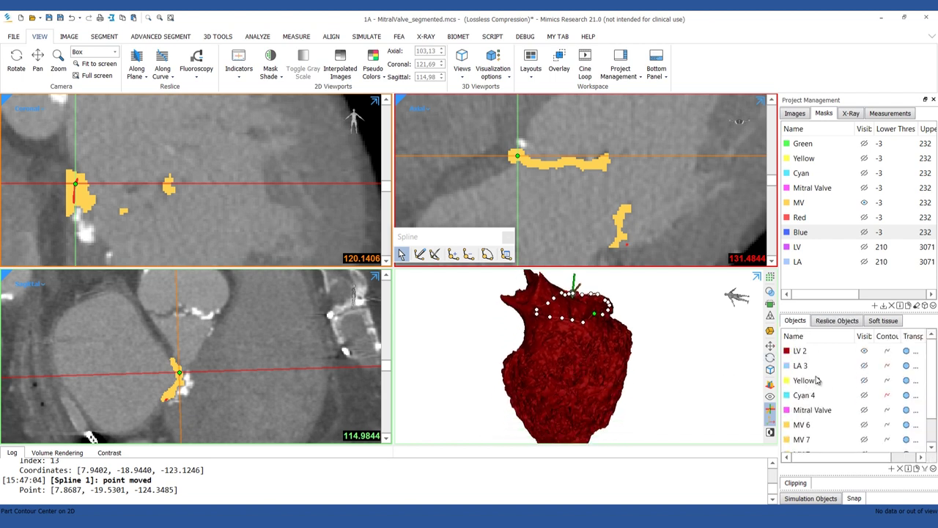
pyautogui.click(866, 351)
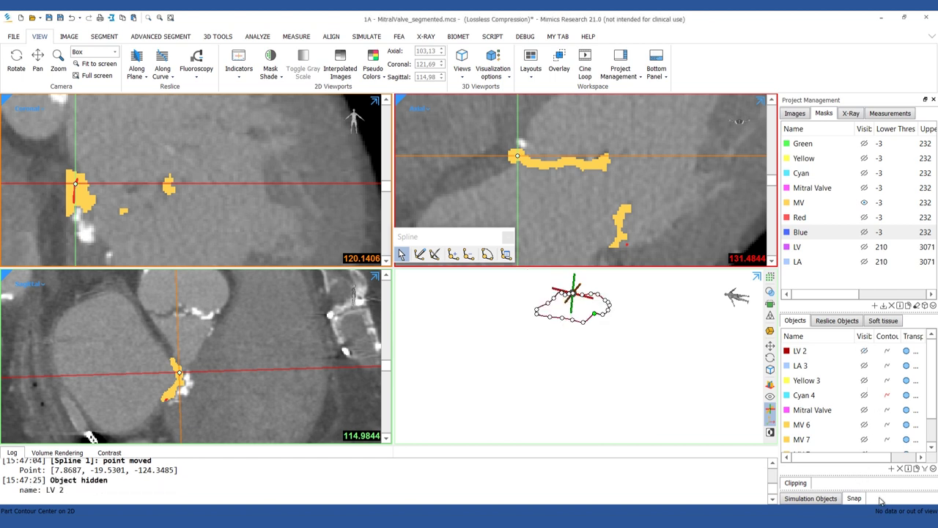
pyautogui.click(855, 499)
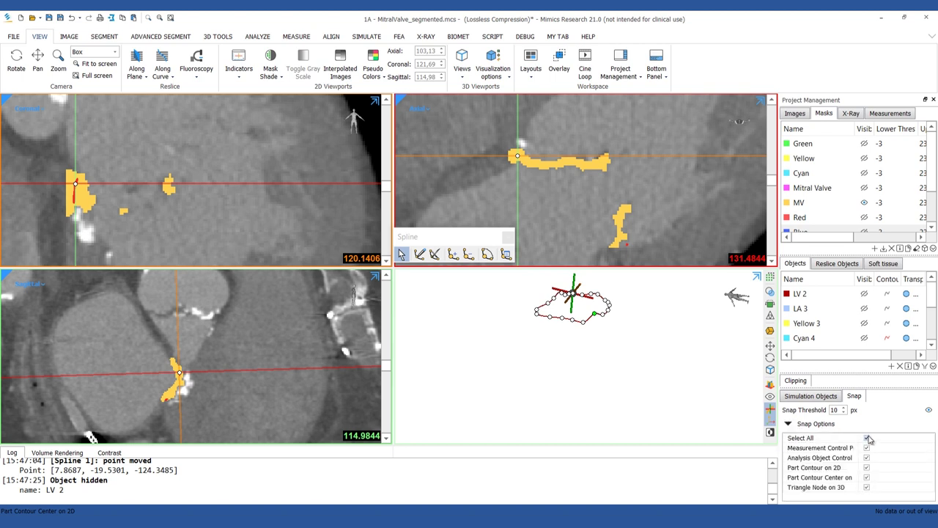
pyautogui.click(875, 400)
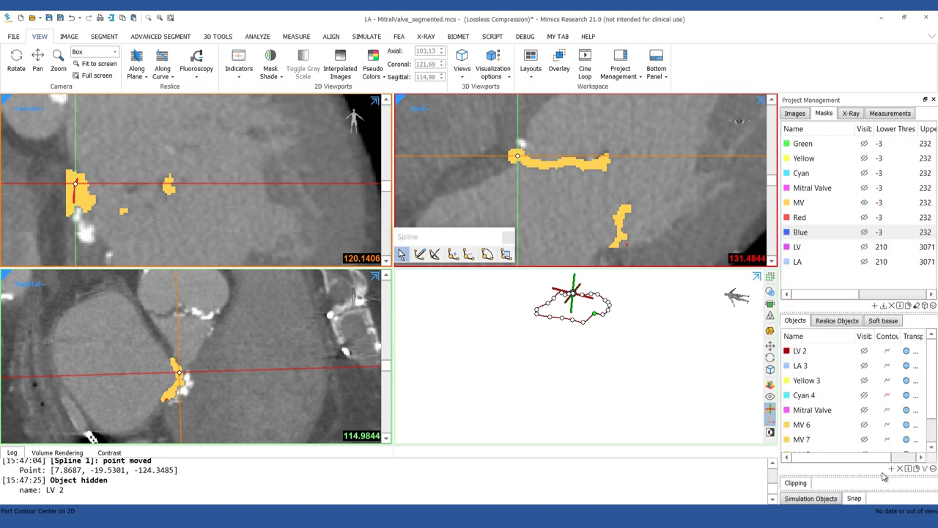
# Step: Measure the distance across the short axis of the annulus spline in 3D and place its label outside the curve
pyautogui.click(295, 37)
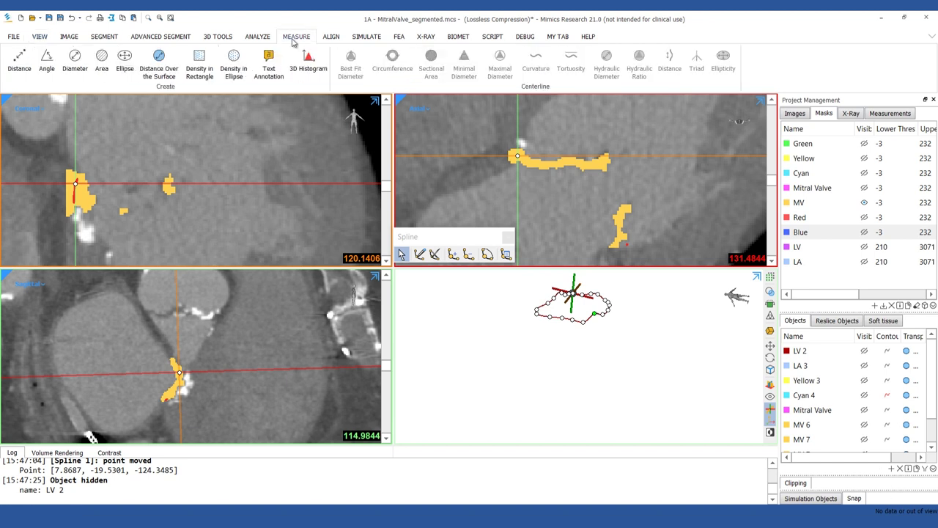
pyautogui.click(19, 60)
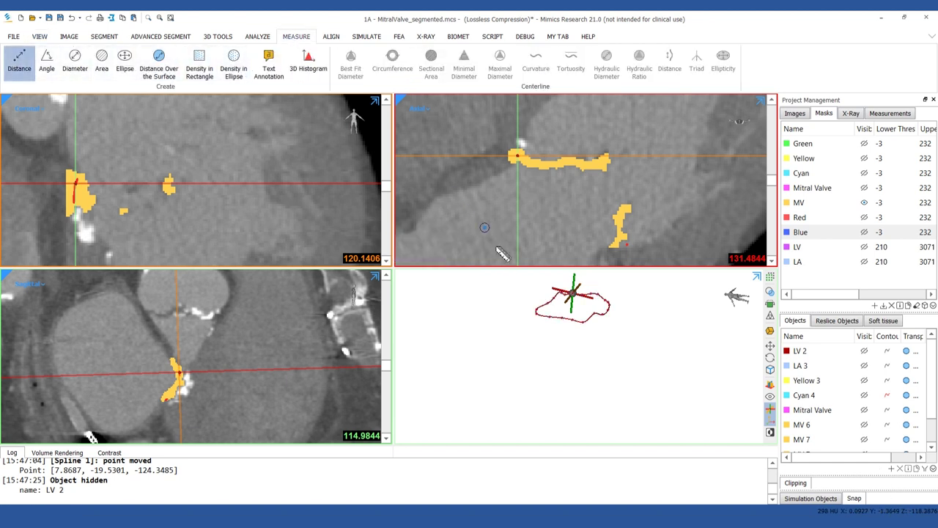
pyautogui.moveTo(584, 333); pyautogui.dragTo(585, 359, button='right')
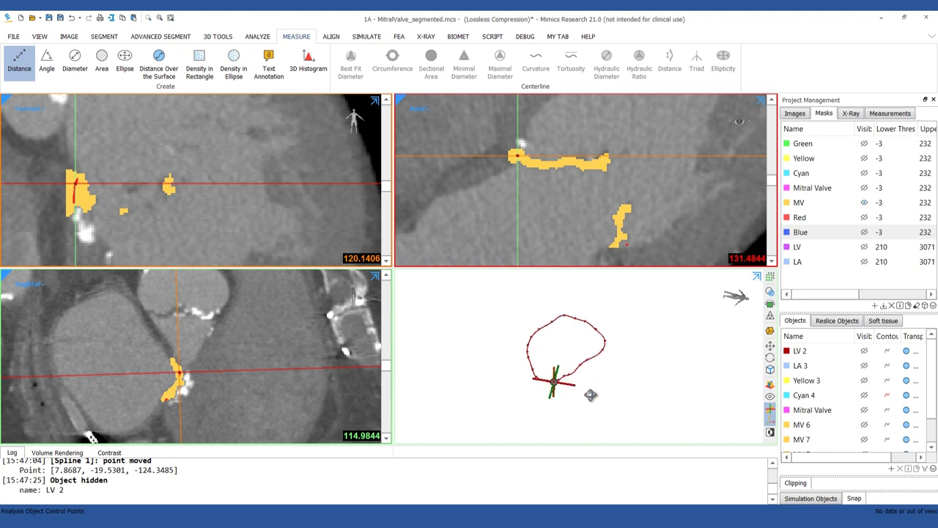
pyautogui.click(547, 325)
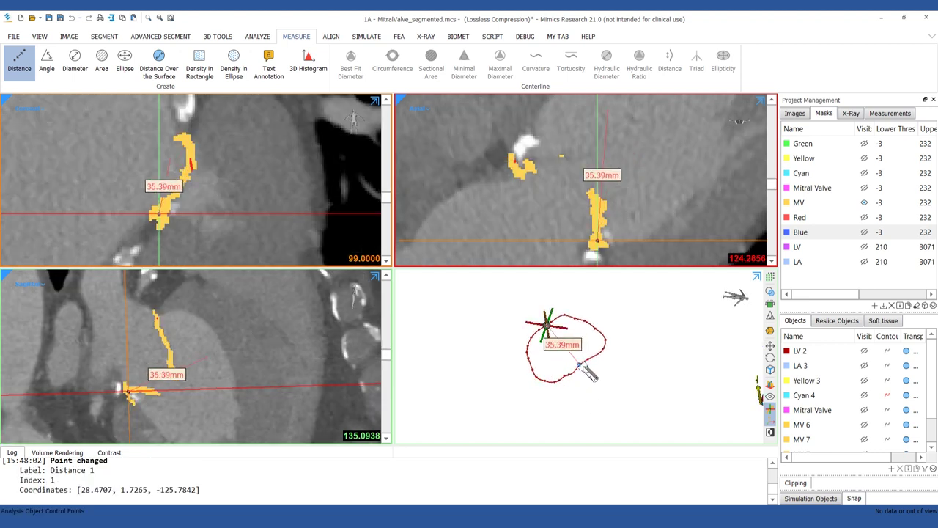
pyautogui.click(580, 364)
pyautogui.moveTo(571, 347); pyautogui.dragTo(616, 316)
pyautogui.press('Escape')
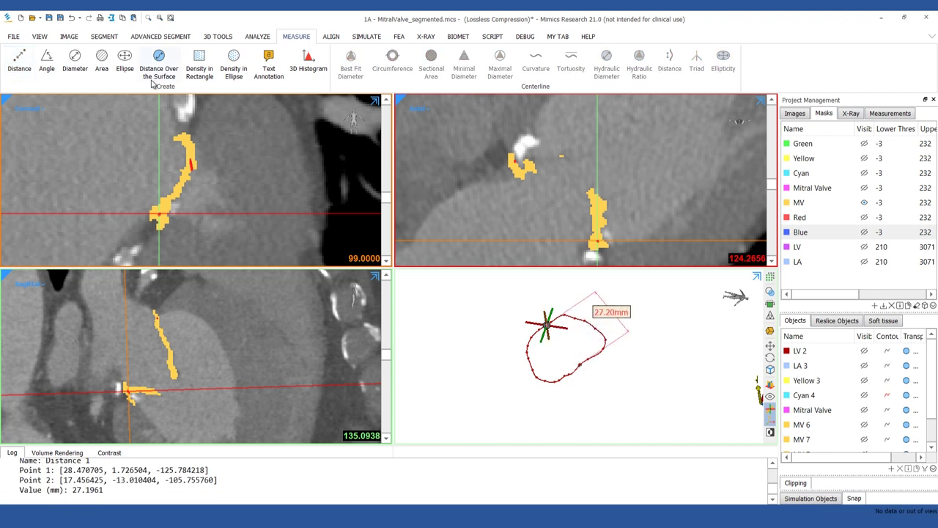
# Step: Measure the distance along the long axis of the annulus spline and place its label outside the curve
pyautogui.click(19, 60)
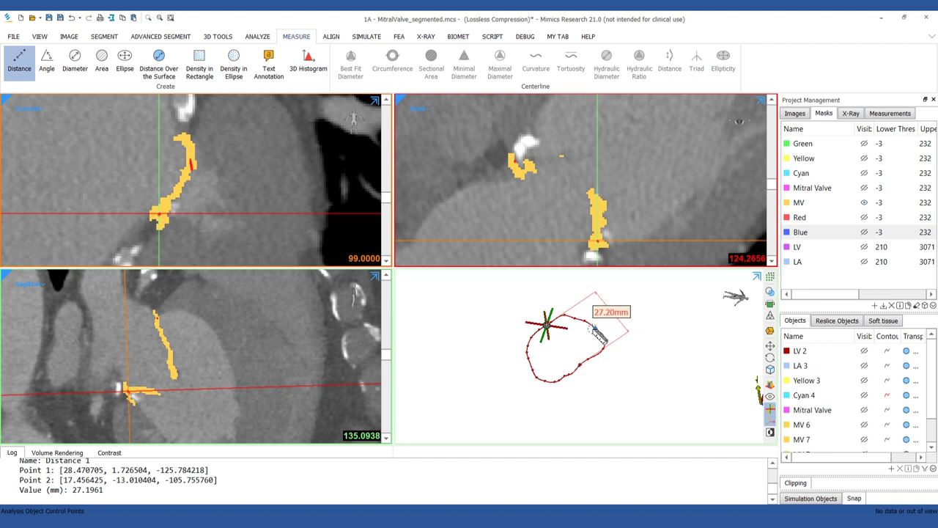
pyautogui.moveTo(597, 333); pyautogui.dragTo(535, 374)
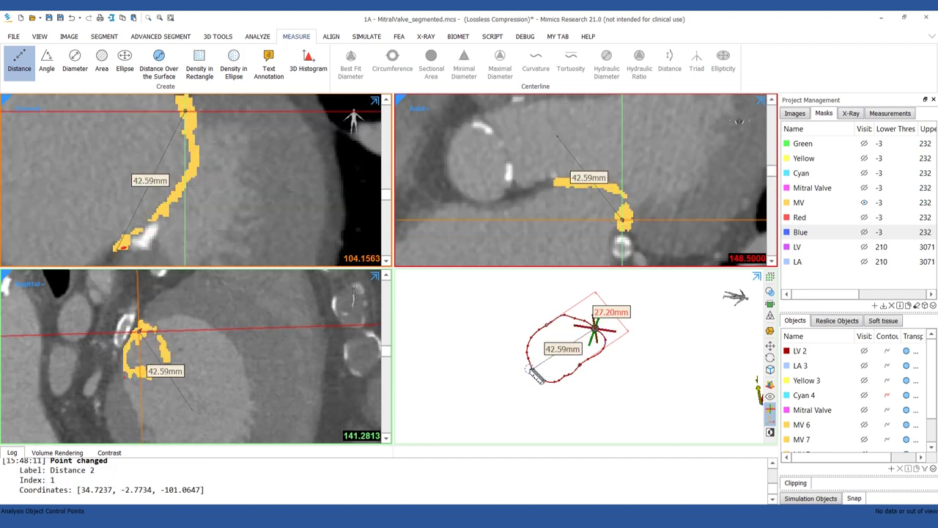
pyautogui.click(534, 371)
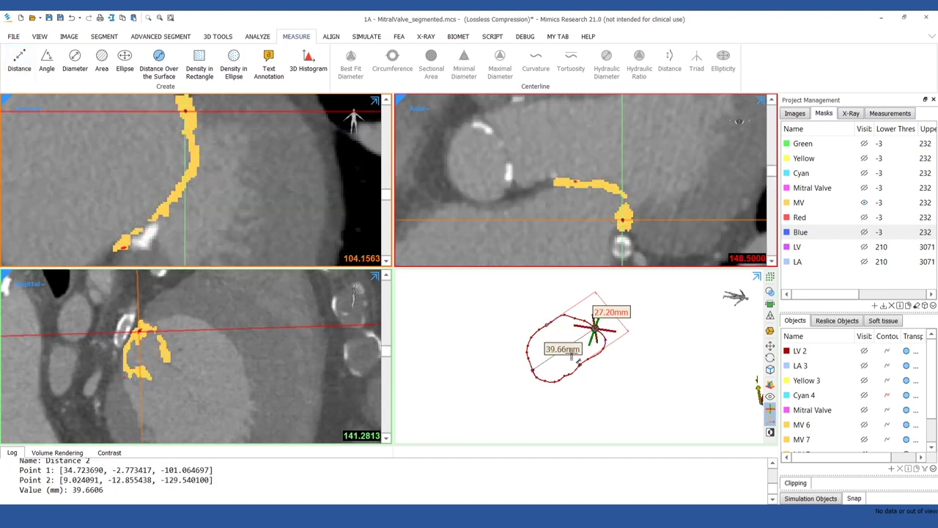
pyautogui.moveTo(572, 354); pyautogui.dragTo(615, 393)
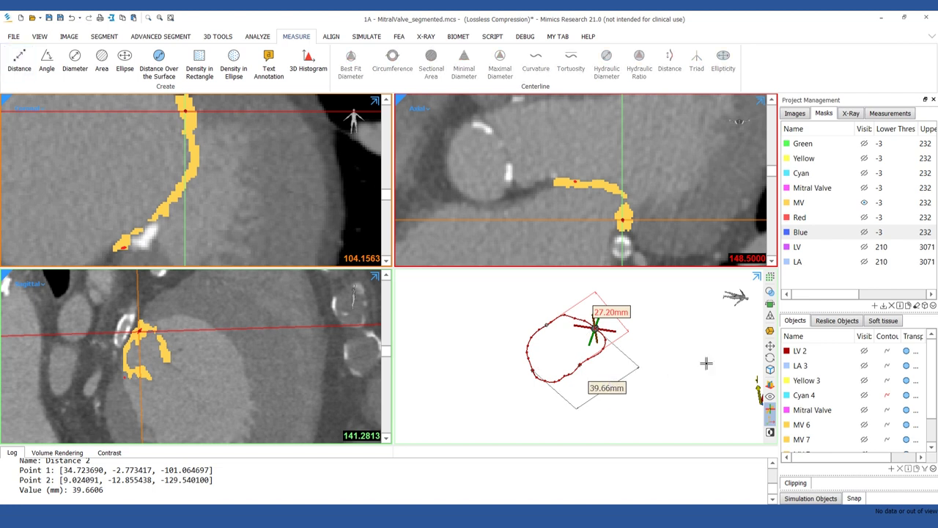
# Step: Set up a new plane primitive with the Fit to surface method and LV 2 as the fitting entity
pyautogui.click(271, 39)
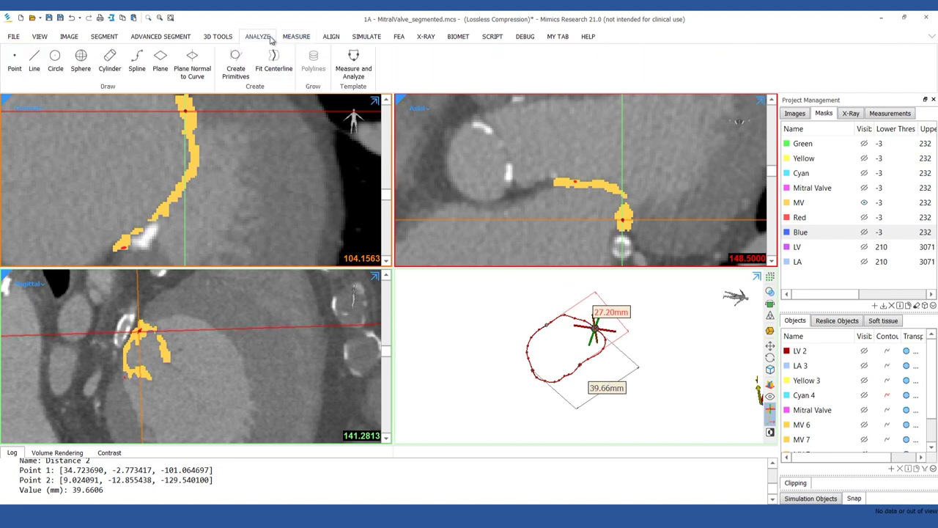
pyautogui.click(244, 66)
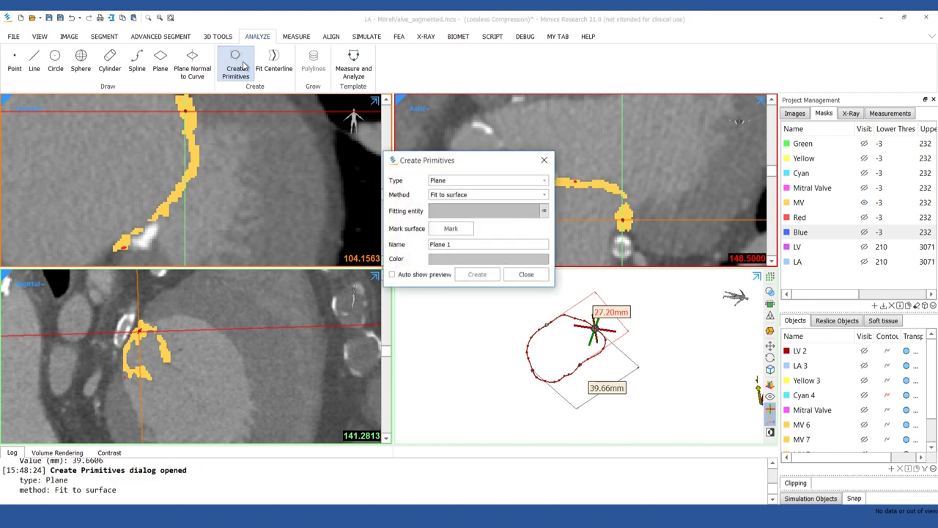
pyautogui.click(476, 195)
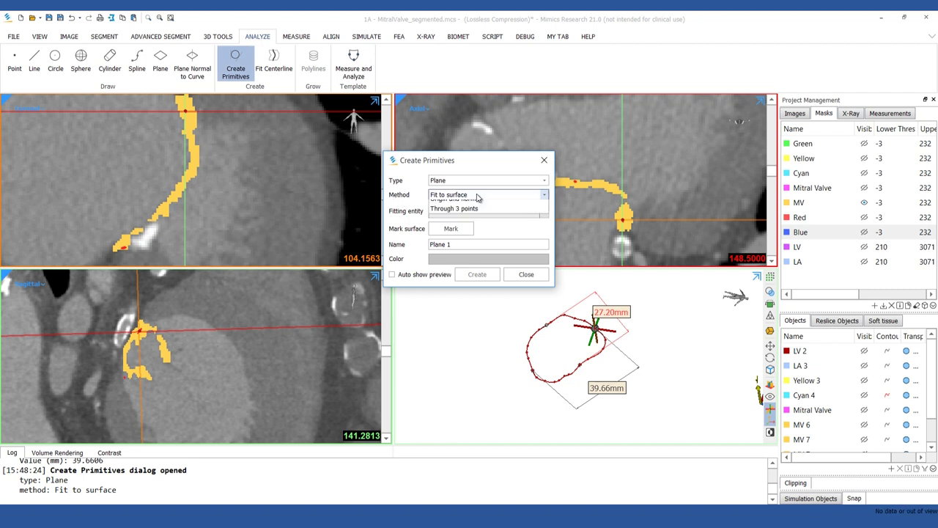
pyautogui.click(484, 204)
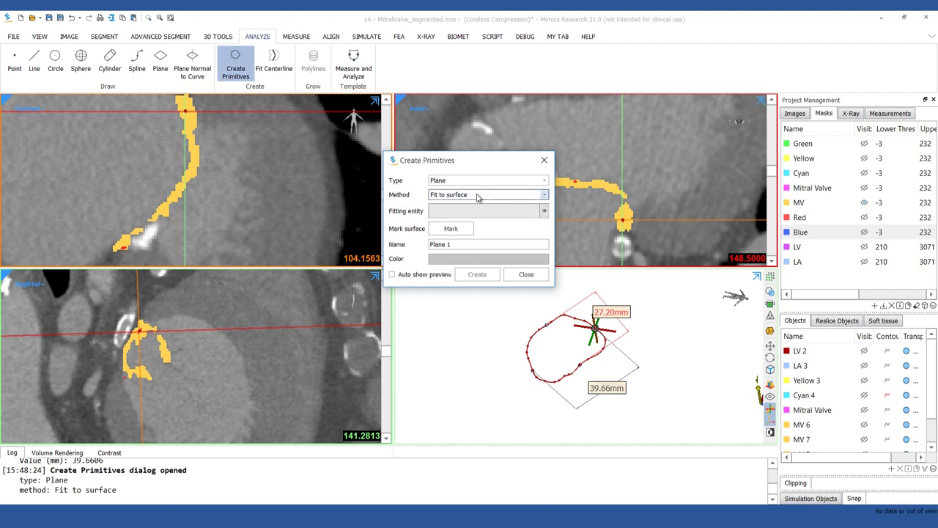
pyautogui.click(544, 211)
pyautogui.click(569, 221)
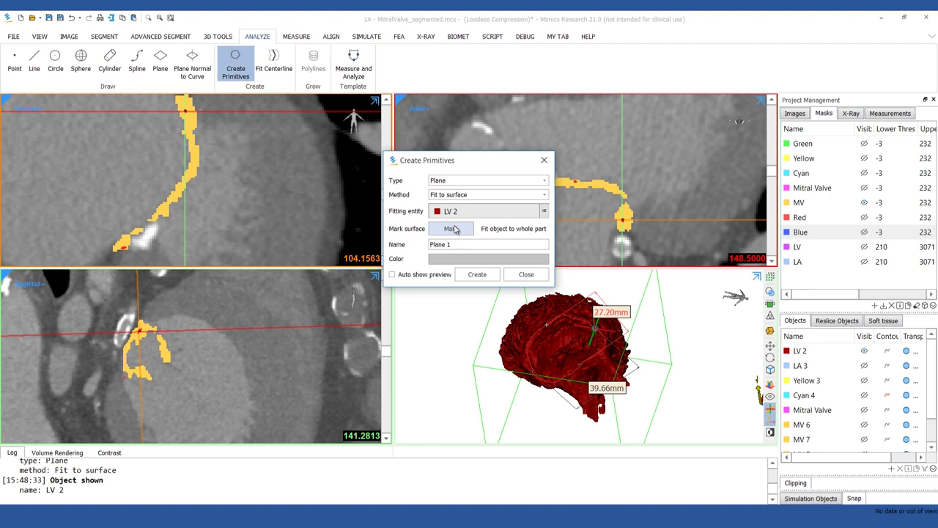
# Step: Mark a band around the narrow outflow tract of LV 2 and create the plane fitted to the marked surface
pyautogui.click(452, 230)
pyautogui.moveTo(447, 171); pyautogui.dragTo(271, 174)
pyautogui.moveTo(465, 251); pyautogui.dragTo(315, 207)
pyautogui.moveTo(601, 403); pyautogui.dragTo(754, 357, button='right')
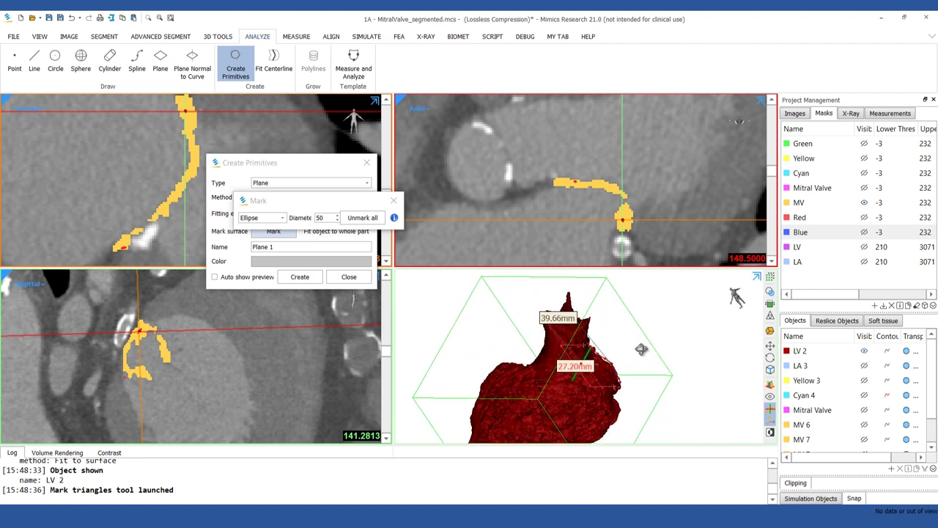
pyautogui.moveTo(565, 337)
pyautogui.mouseDown(button='right')
pyautogui.moveTo(566, 349)
pyautogui.moveTo(570, 336)
pyautogui.mouseUp(button='right')
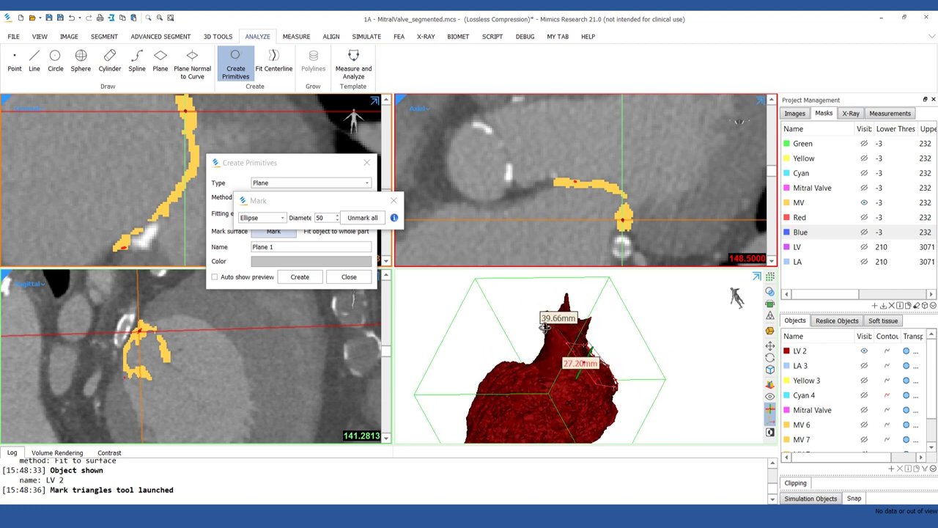
pyautogui.moveTo(538, 327)
pyautogui.mouseDown()
pyautogui.moveTo(549, 319)
pyautogui.moveTo(604, 331)
pyautogui.mouseUp()
pyautogui.moveTo(617, 331); pyautogui.dragTo(306, 277, button='right')
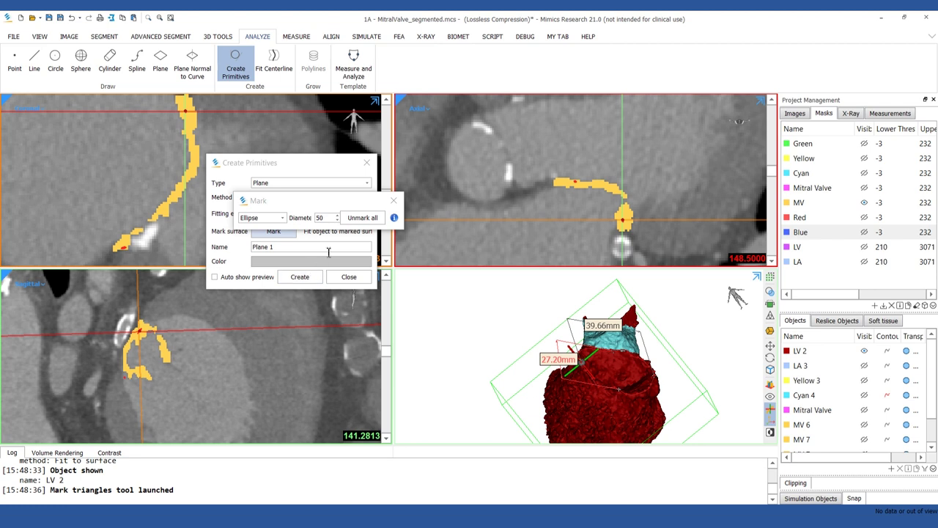
pyautogui.click(394, 200)
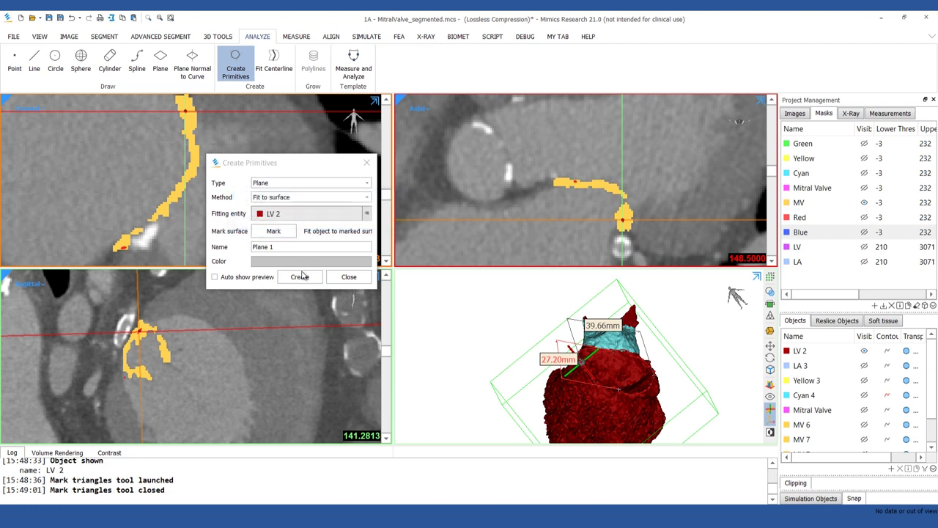
pyautogui.click(304, 276)
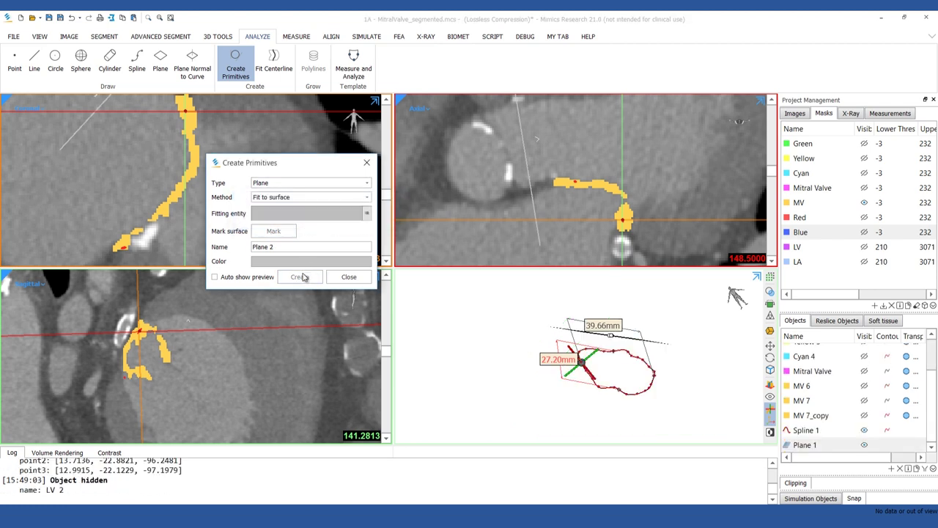
# Step: Copy LV 2, Spline 1 and Plane 1 from Mimics and paste them into the 3-matic work area
pyautogui.moveTo(697, 418); pyautogui.dragTo(758, 430, button='right')
pyautogui.moveTo(718, 364); pyautogui.dragTo(473, 355, button='right')
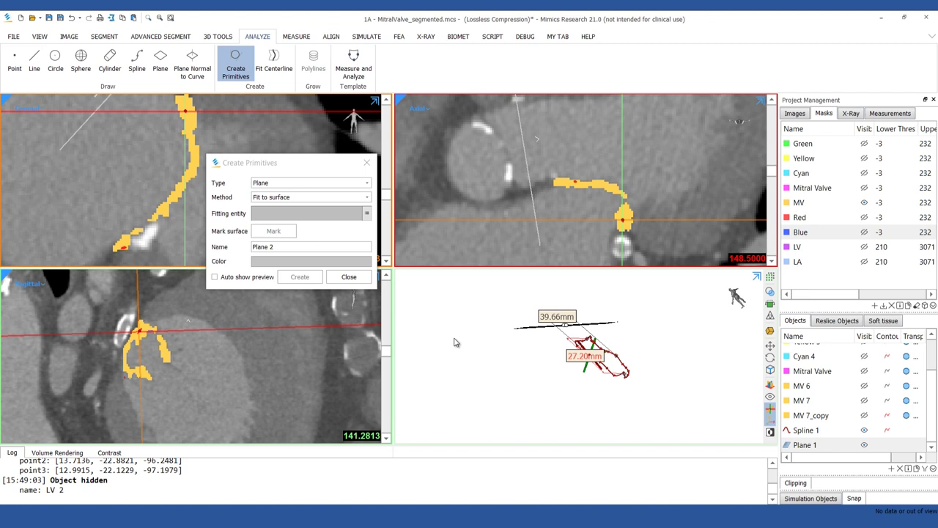
pyautogui.hotkey('ctrl', 'c')
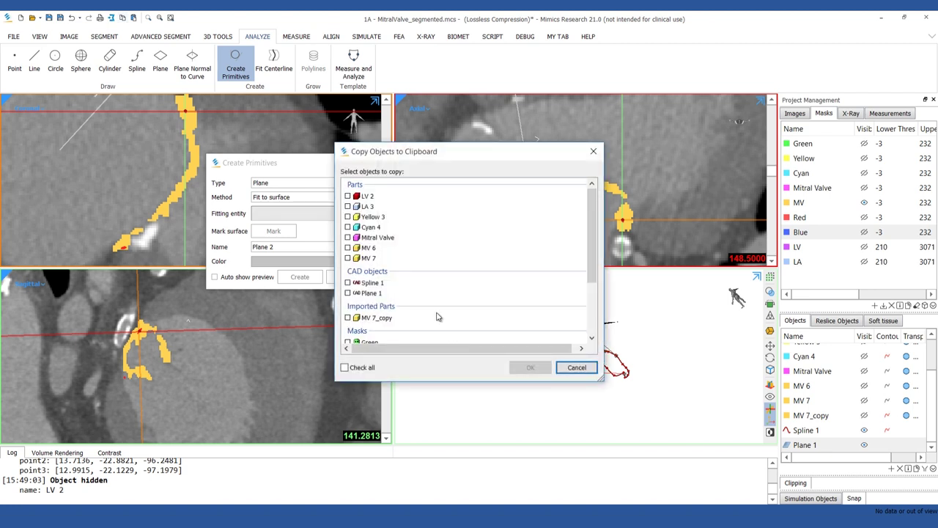
pyautogui.click(348, 197)
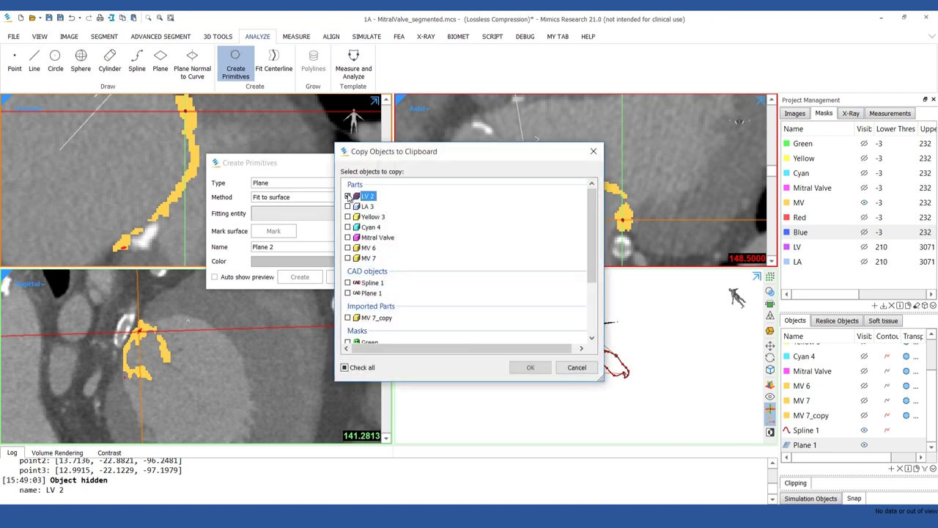
pyautogui.click(348, 283)
pyautogui.click(349, 293)
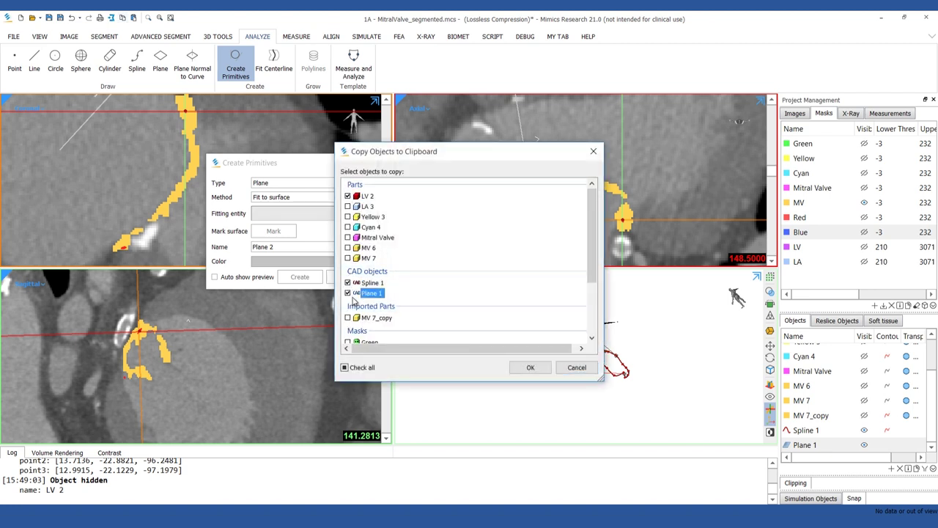
pyautogui.click(530, 367)
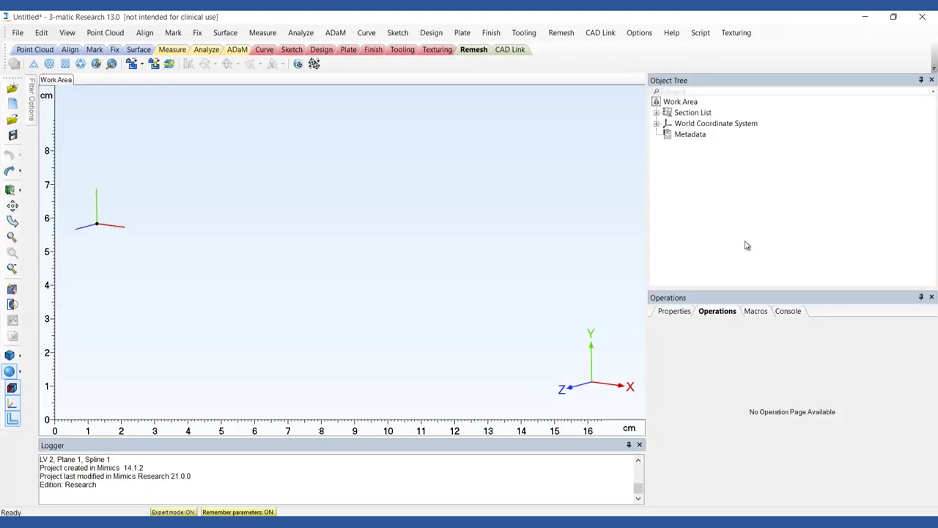
pyautogui.hotkey('ctrl', 'v')
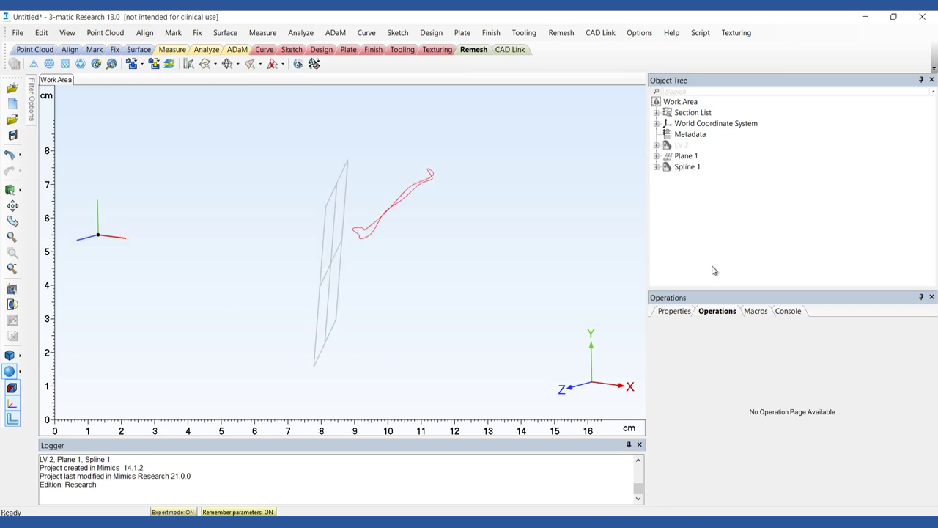
# Step: Create a datum plane with the Fit plane method, using Spline 1 as the fitting entity
pyautogui.click(301, 32)
pyautogui.click(308, 90)
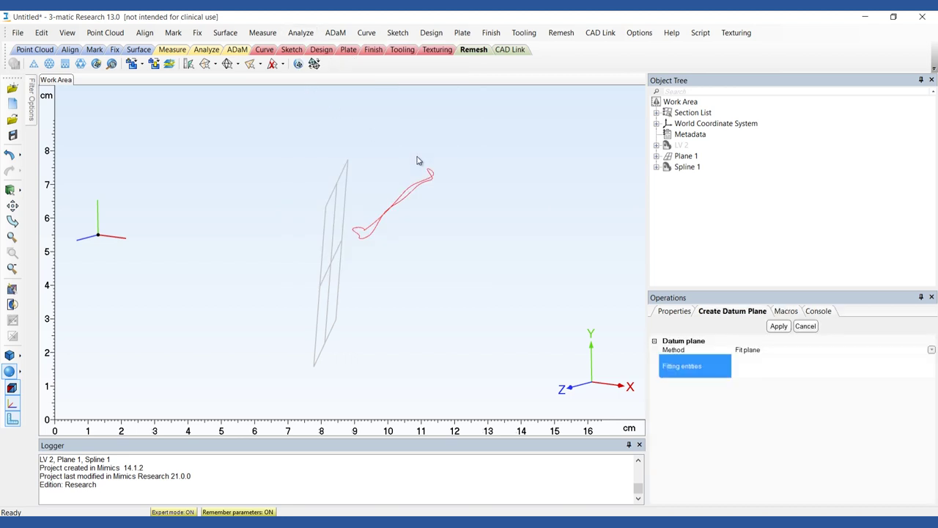
pyautogui.click(675, 169)
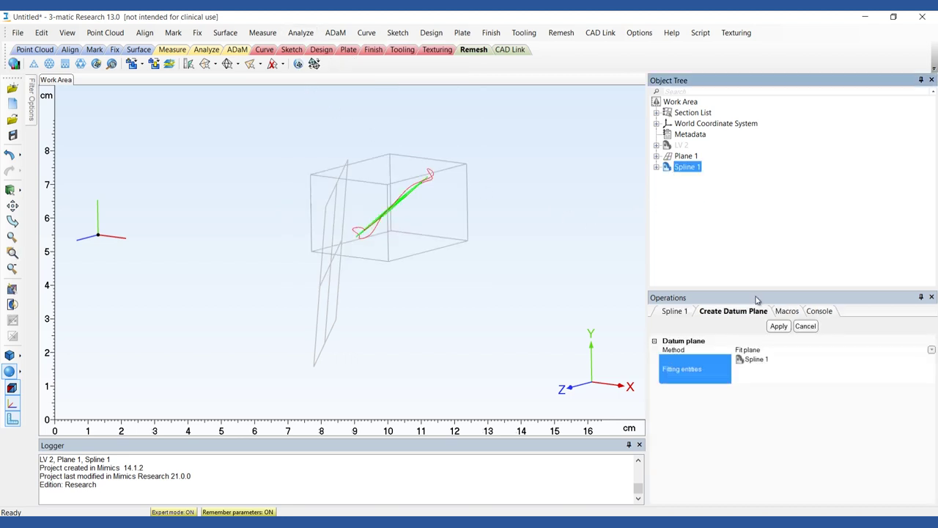
pyautogui.click(779, 326)
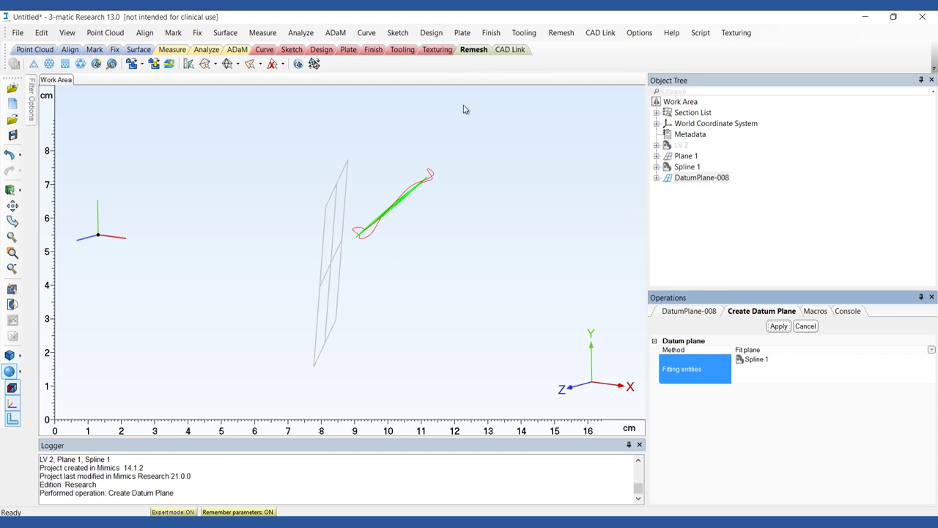
# Step: Measure the plane-to-plane angle between Plane 1 and the fitted annulus datum plane, placing its label between them
pyautogui.click(263, 32)
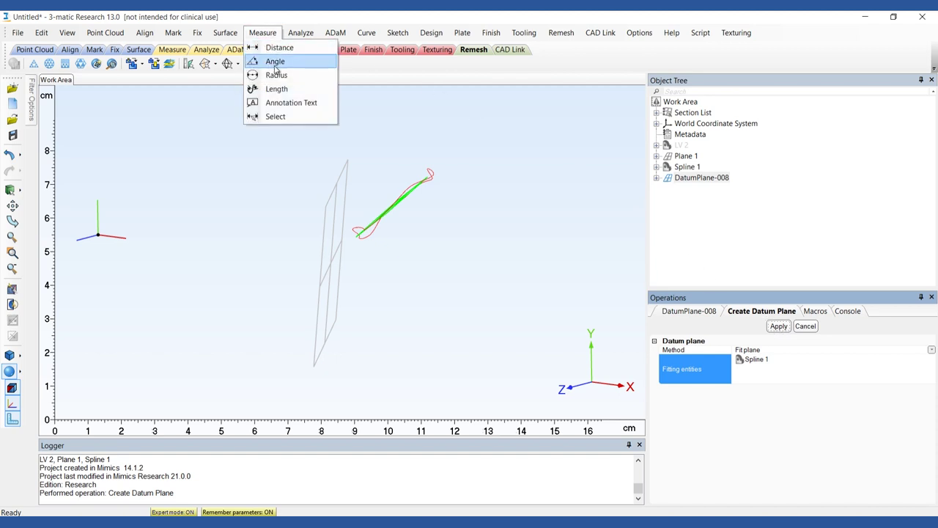
pyautogui.click(276, 63)
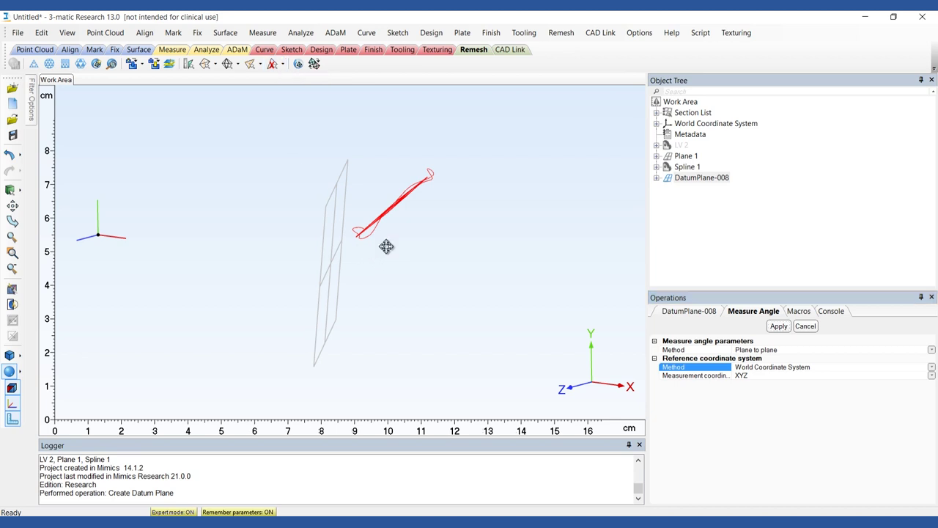
pyautogui.moveTo(386, 247)
pyautogui.mouseDown(button='right')
pyautogui.moveTo(392, 268)
pyautogui.moveTo(396, 254)
pyautogui.mouseUp(button='right')
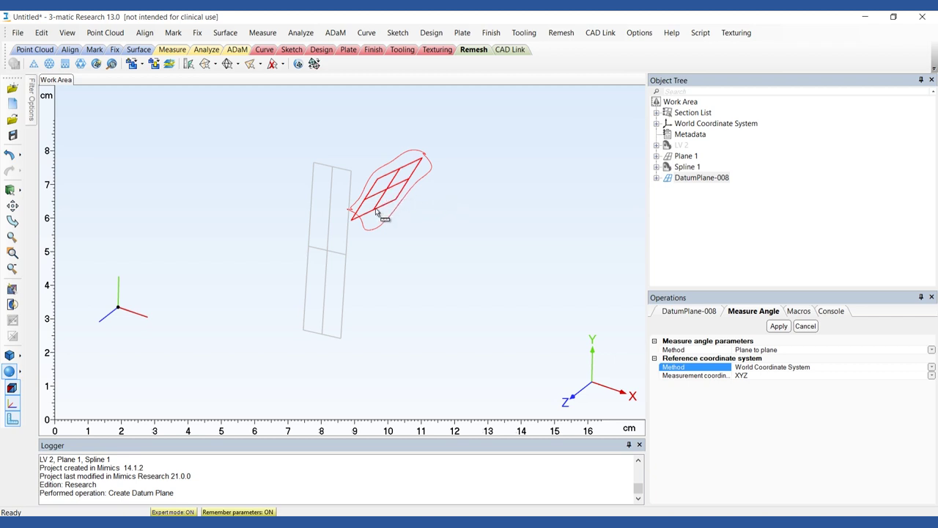
pyautogui.click(348, 220)
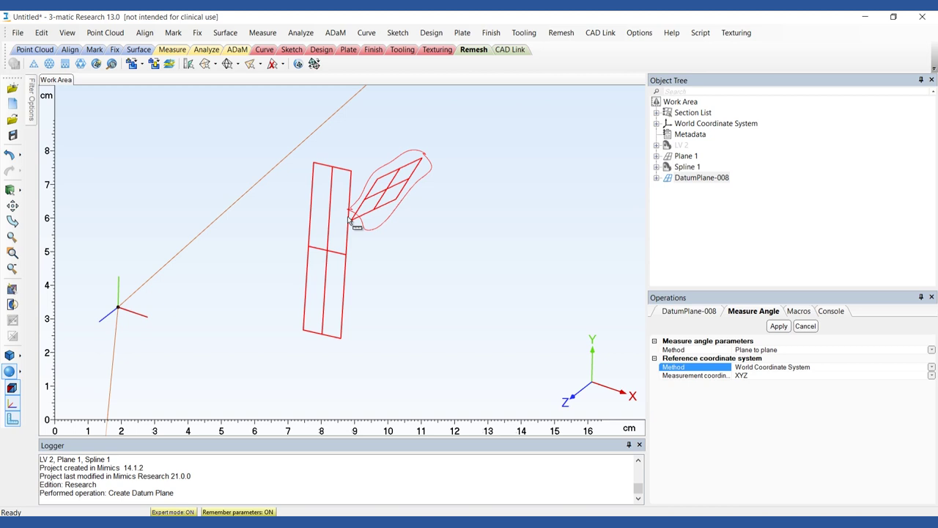
pyautogui.click(350, 217)
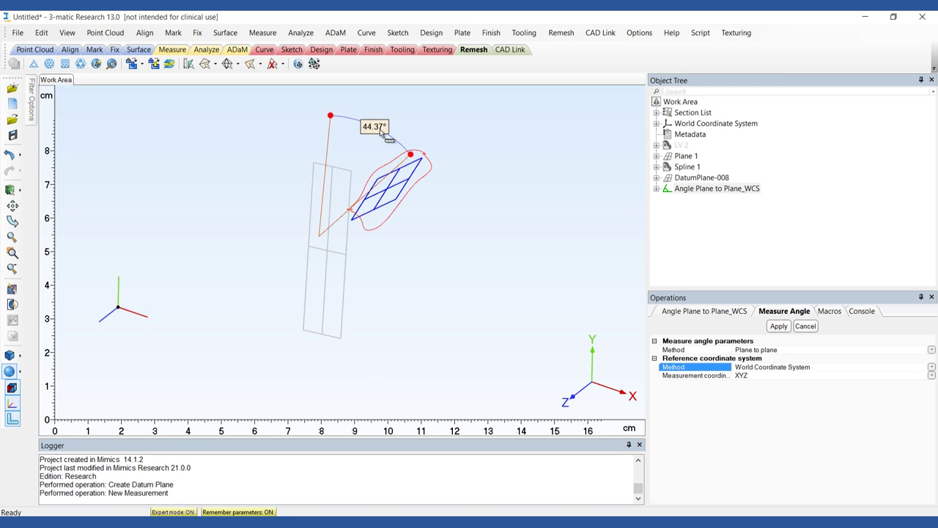
pyautogui.click(382, 142)
pyautogui.moveTo(511, 202); pyautogui.dragTo(524, 217, button='right')
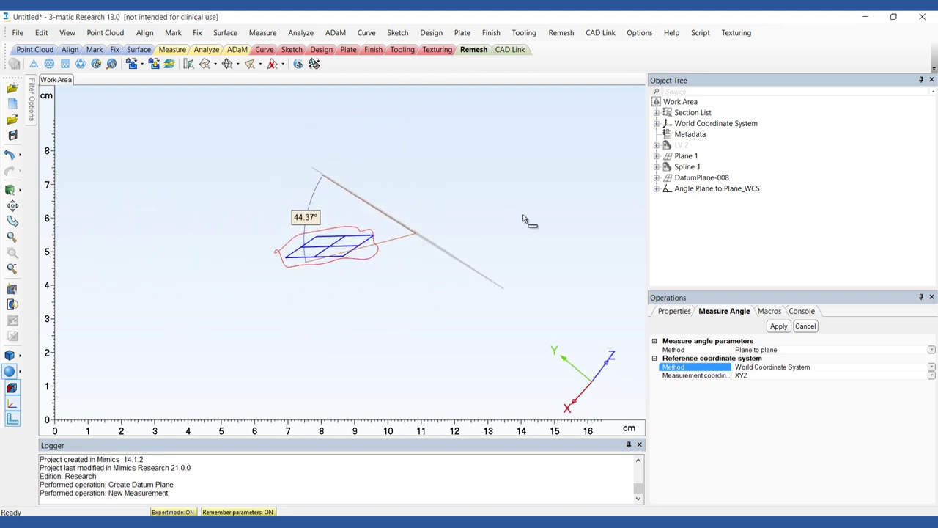
pyautogui.click(805, 326)
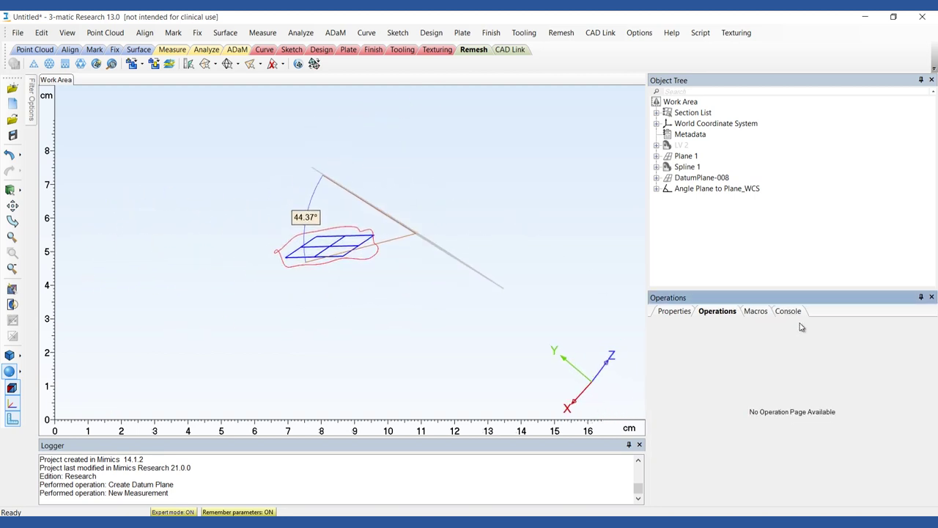
# Step: Measure the radius of an arc fitted to the annulus spline and place its label outside the curve
pyautogui.click(263, 33)
pyautogui.click(277, 76)
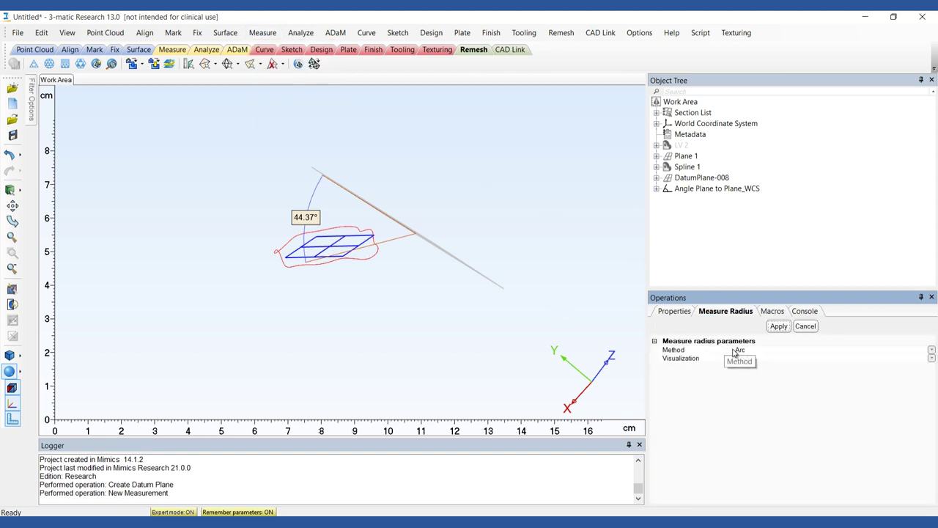
pyautogui.click(736, 350)
pyautogui.click(737, 351)
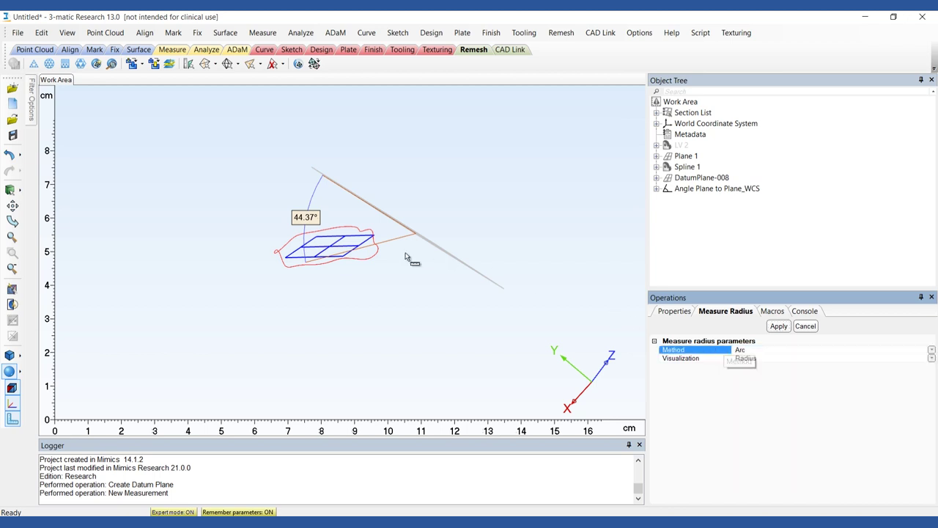
pyautogui.moveTo(410, 260); pyautogui.dragTo(429, 319, button='right')
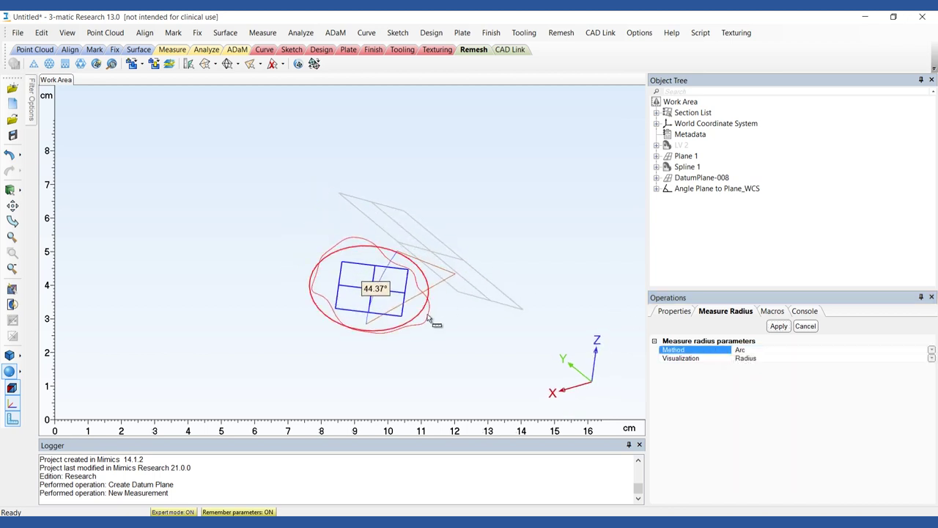
pyautogui.click(429, 319)
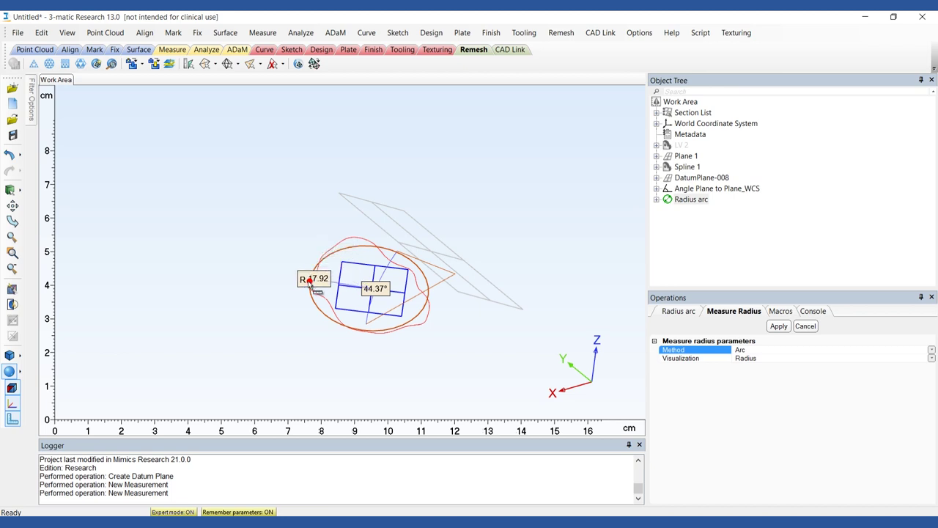
pyautogui.click(277, 265)
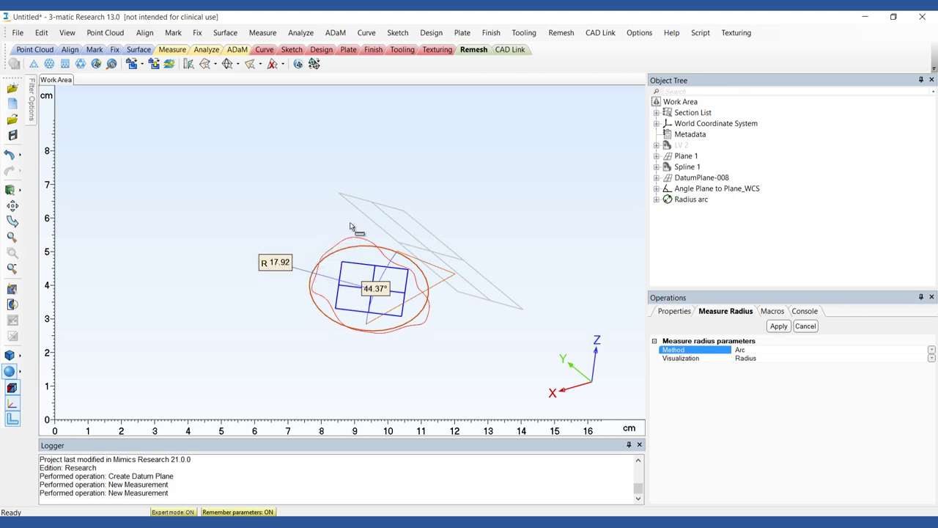
# Step: Show LV 2 and hollow it to the outside with a distance of 2.0 and a smallest detail of 0.3
pyautogui.rightClick(679, 146)
pyautogui.click(685, 189)
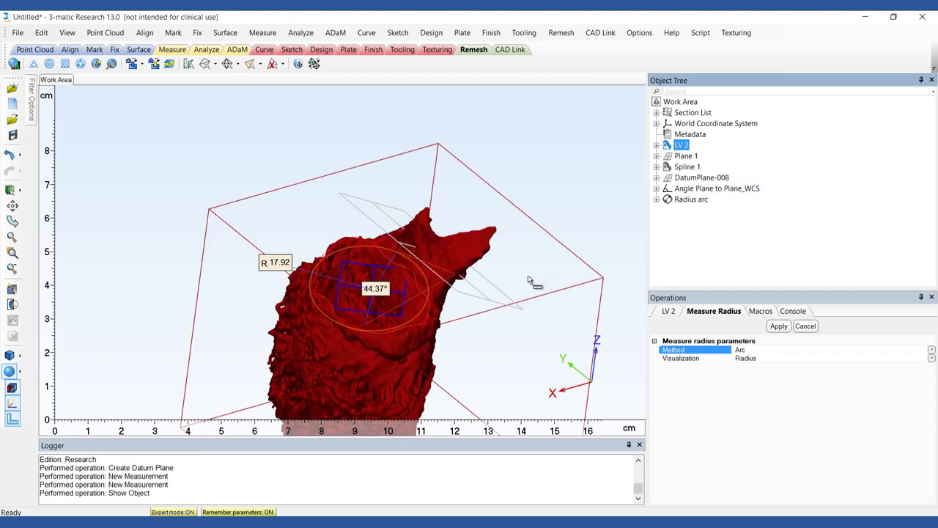
pyautogui.moveTo(531, 283); pyautogui.dragTo(497, 190, button='right')
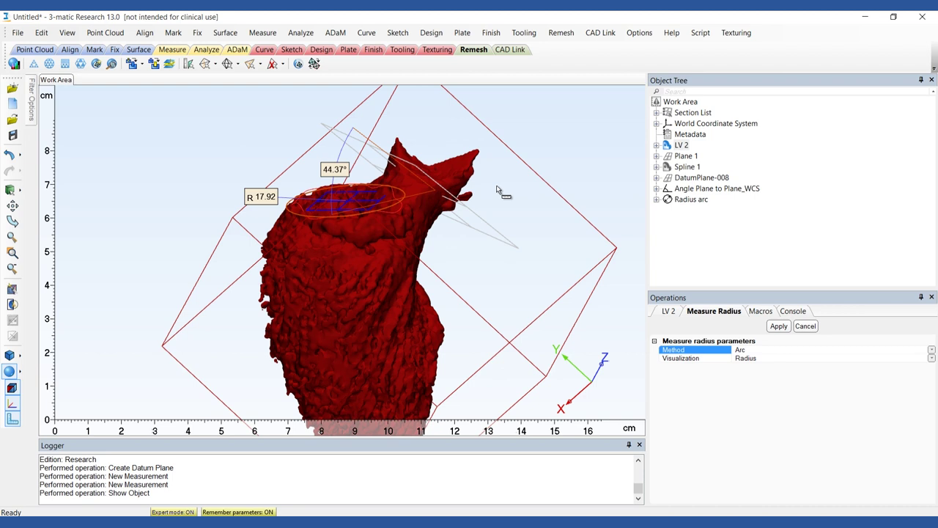
pyautogui.click(431, 32)
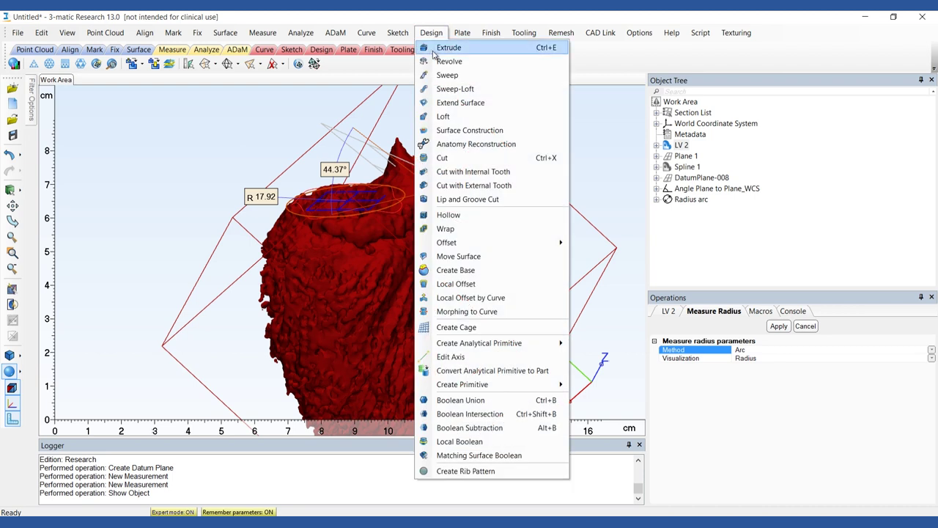
pyautogui.click(471, 215)
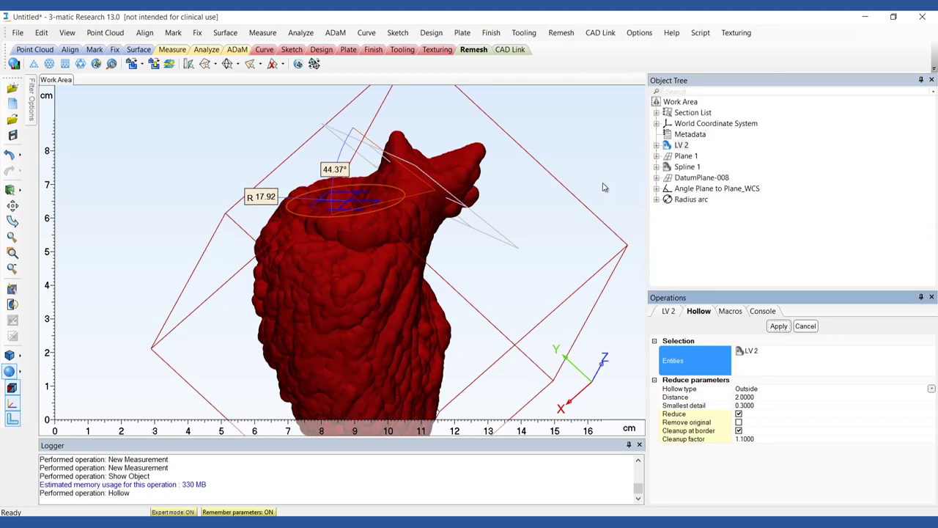
# Step: Trim off the upper end of LV 2 with a four-point outline around the annulus and outflow tract, using Remove inner
pyautogui.click(491, 33)
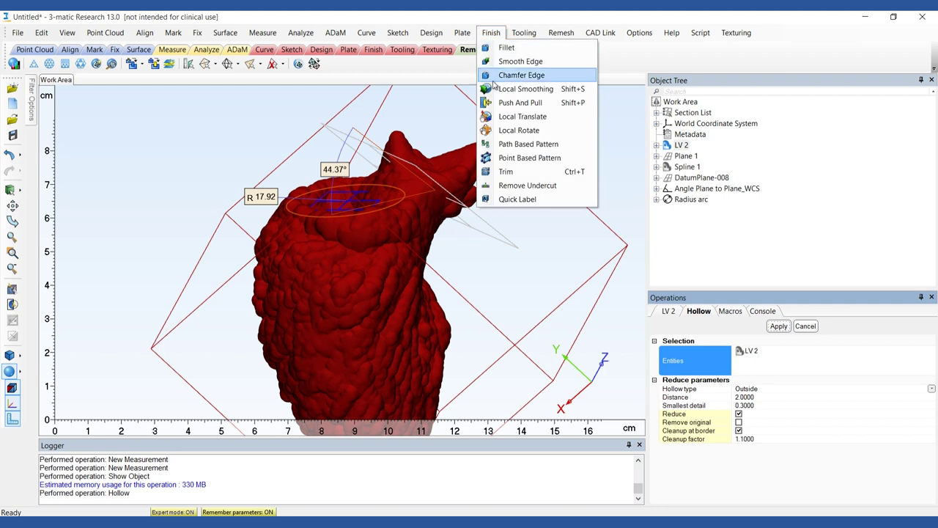
pyautogui.click(505, 173)
pyautogui.moveTo(468, 211); pyautogui.dragTo(552, 247, button='right')
pyautogui.scroll(-5, 552, 250)
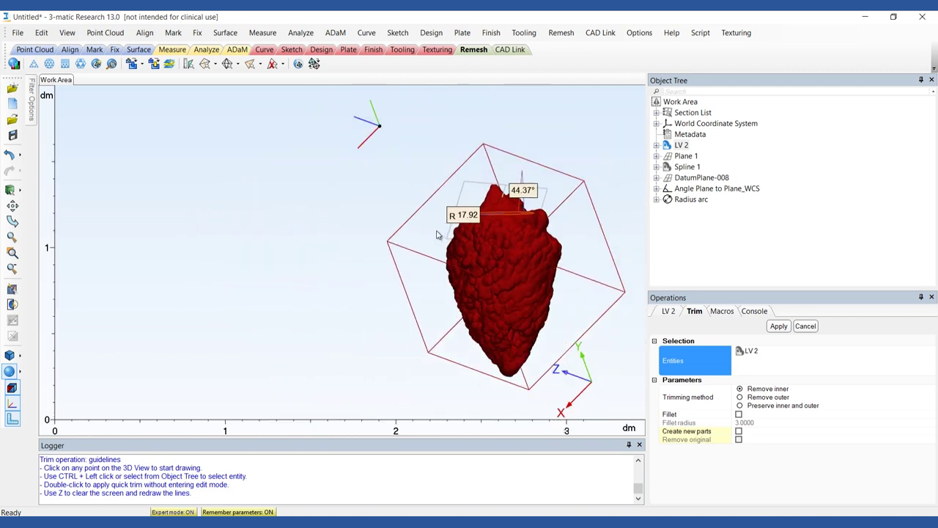
pyautogui.click(580, 246)
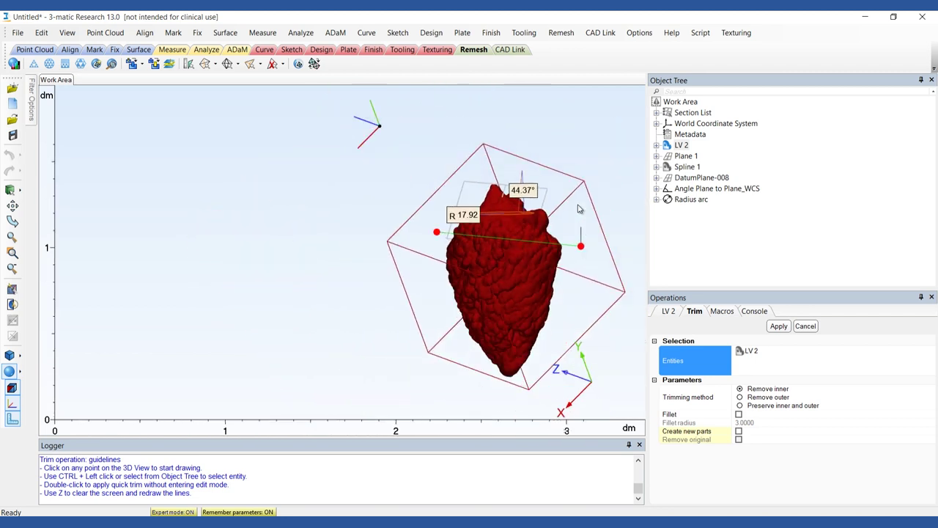
pyautogui.click(576, 131)
pyautogui.click(449, 135)
pyautogui.click(436, 234)
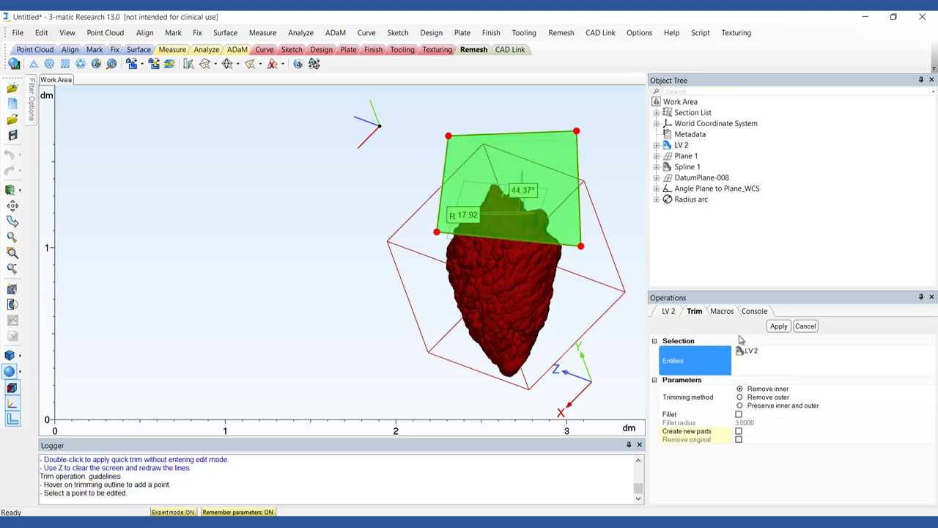
pyautogui.click(770, 327)
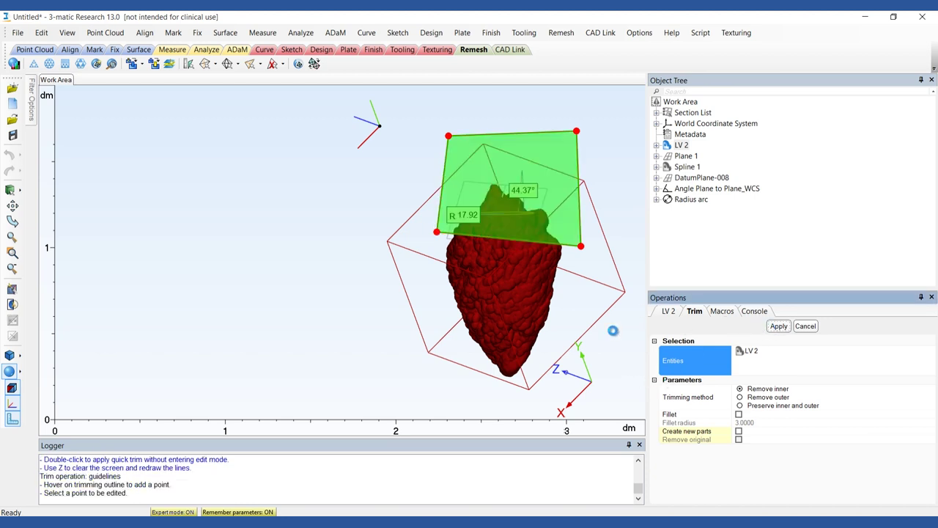
# Step: Remove the loose shells inside LV 2 by marking its main wall shell, inverting the marking and deleting the marked triangles
pyautogui.moveTo(608, 316); pyautogui.dragTo(509, 338, button='right')
pyautogui.moveTo(546, 286); pyautogui.dragTo(374, 295, button='middle')
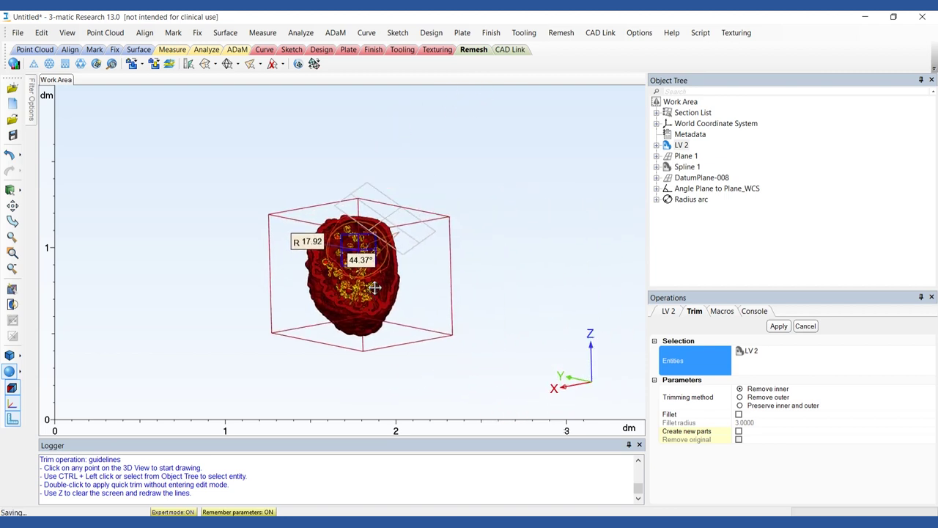
pyautogui.scroll(5, 370, 283)
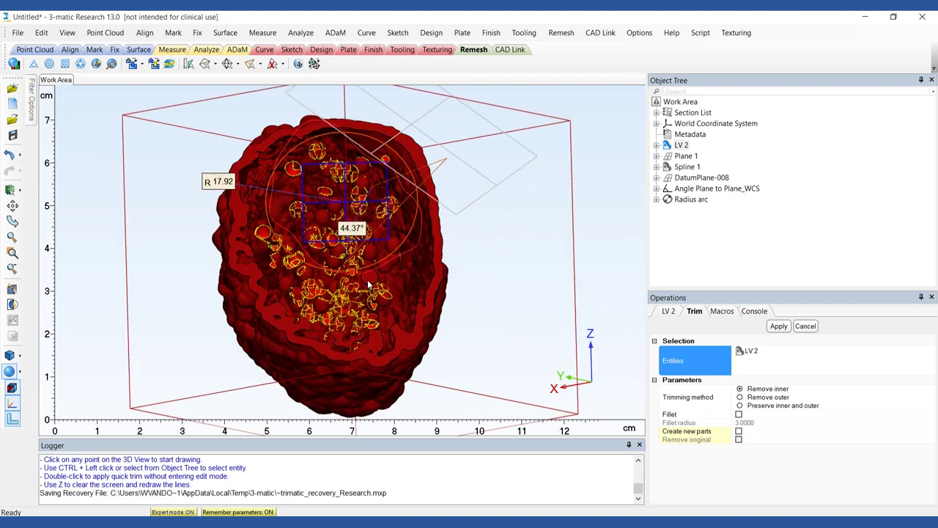
pyautogui.click(174, 33)
pyautogui.click(192, 91)
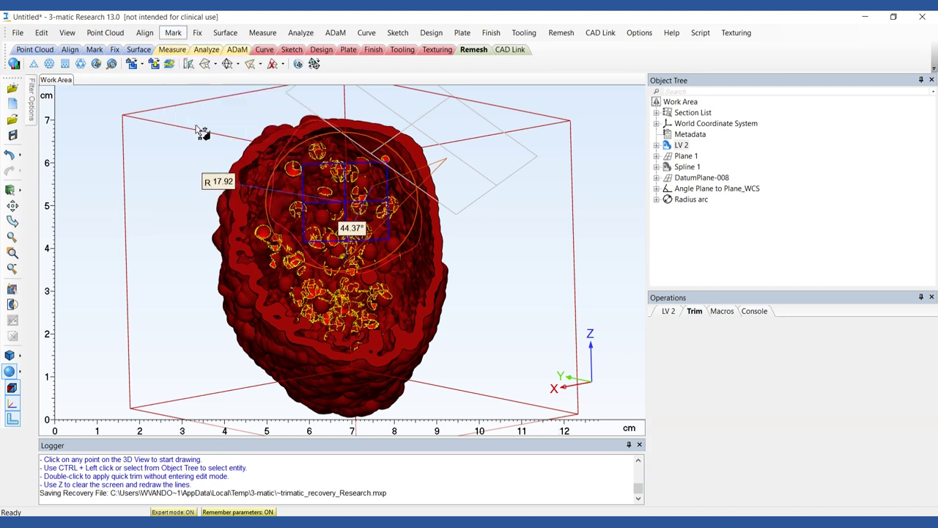
pyautogui.click(236, 206)
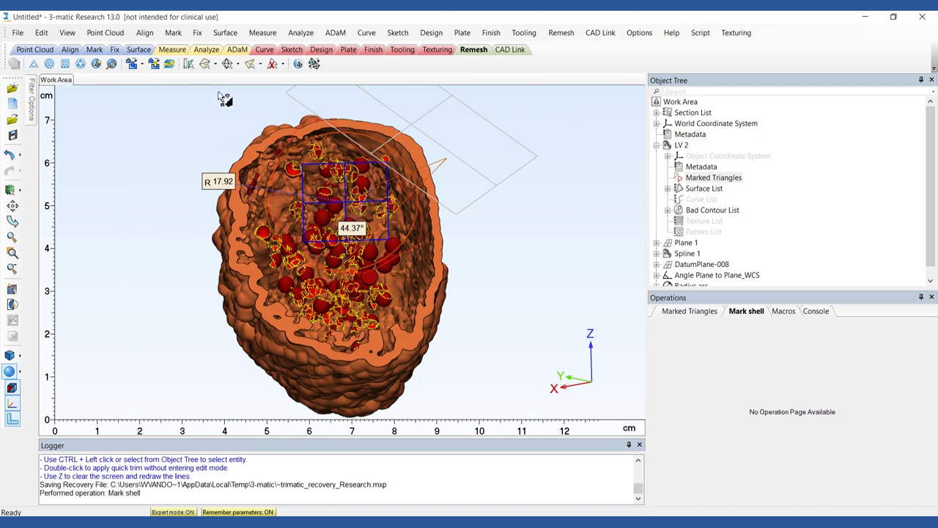
pyautogui.click(174, 33)
pyautogui.click(194, 137)
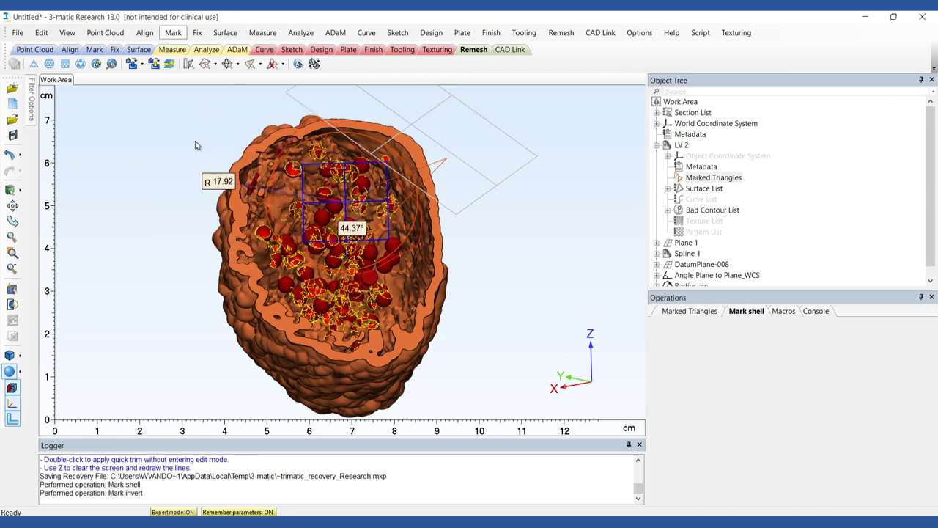
pyautogui.press('Delete')
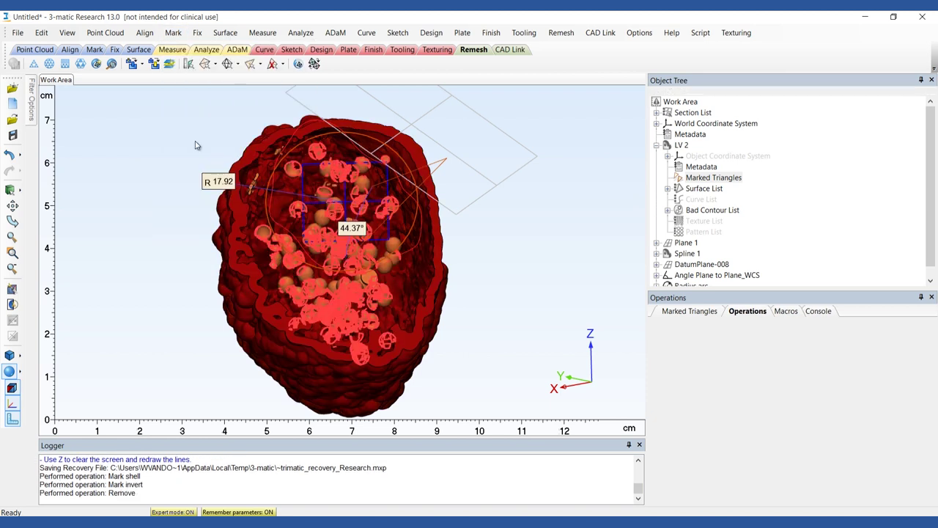
# Step: Measure the distance from a point inside the trimmed LV 2 to the annulus datum plane, placing its label outside the ventricle wall
pyautogui.moveTo(199, 162); pyautogui.dragTo(204, 217, button='right')
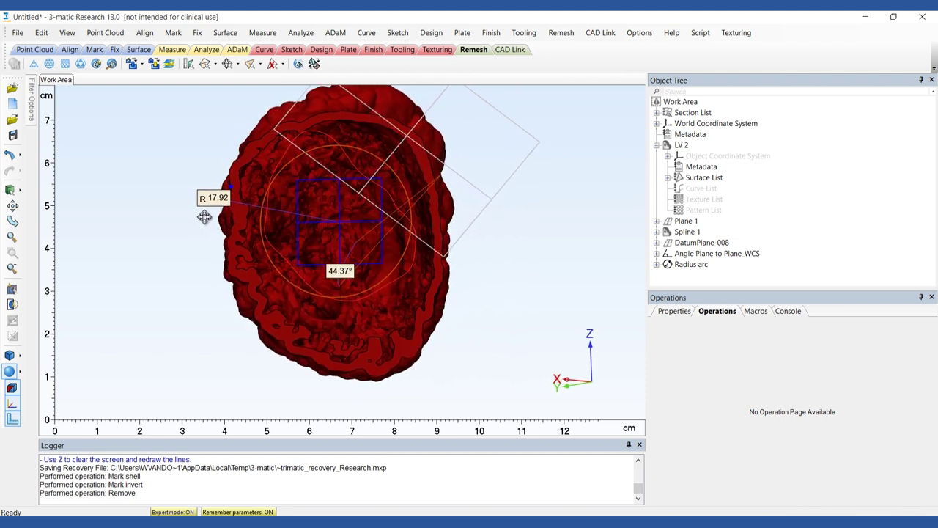
pyautogui.moveTo(616, 320); pyautogui.dragTo(373, 132, button='right')
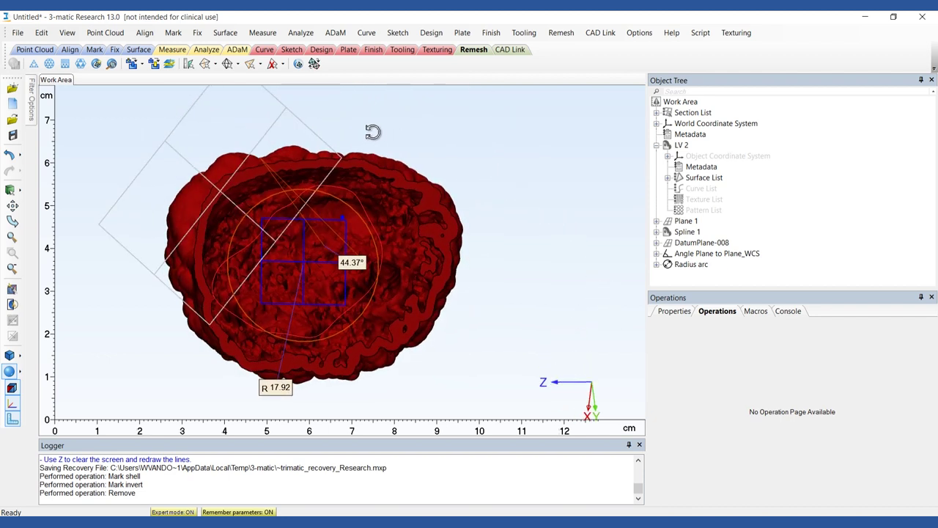
pyautogui.click(261, 32)
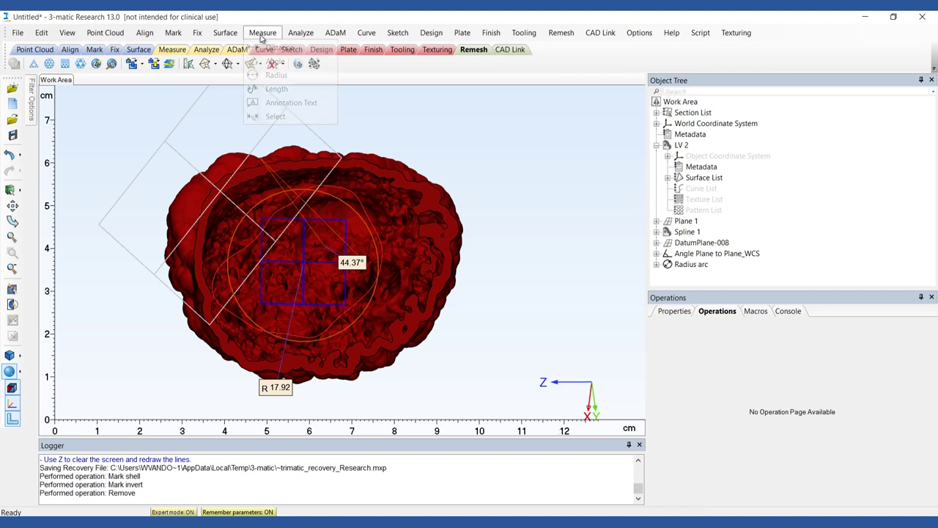
pyautogui.click(265, 47)
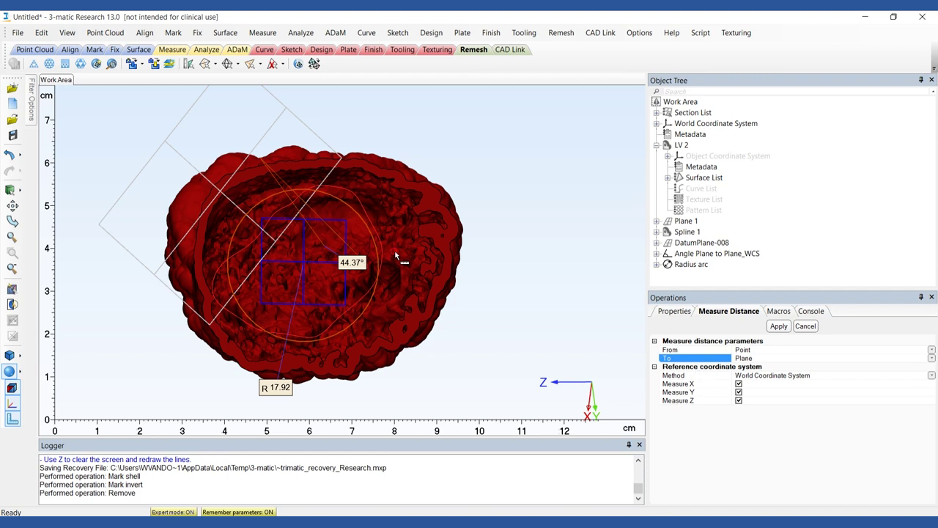
pyautogui.click(333, 267)
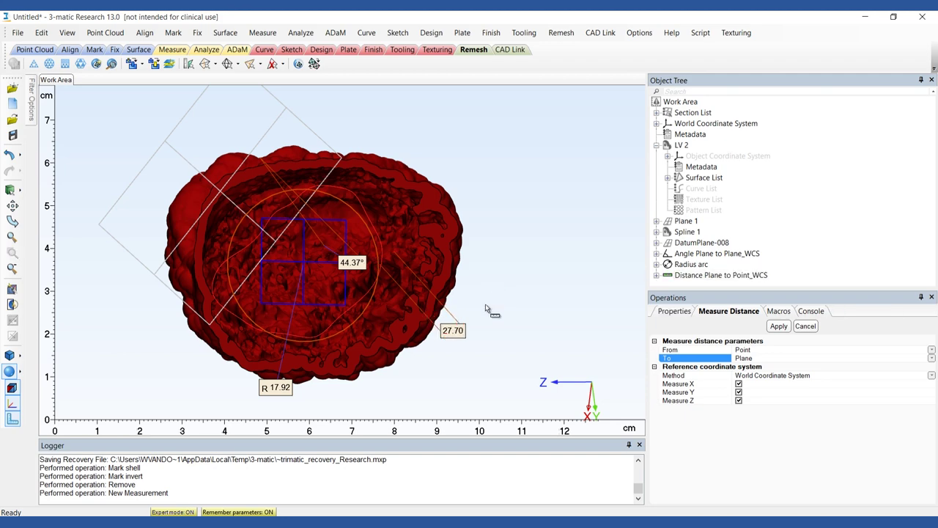
pyautogui.moveTo(467, 380); pyautogui.dragTo(342, 209, button='right')
pyautogui.moveTo(524, 239); pyautogui.dragTo(373, 250, button='middle')
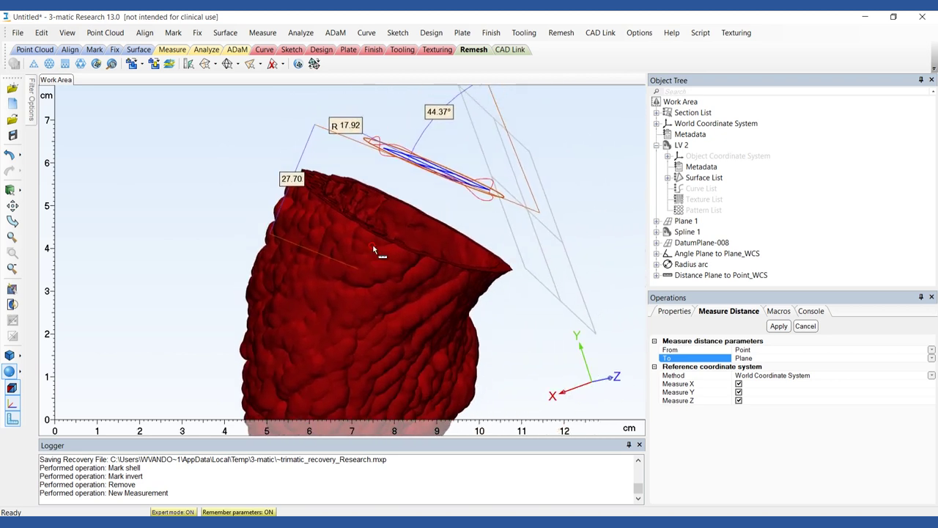
pyautogui.moveTo(635, 306); pyautogui.dragTo(520, 298, button='right')
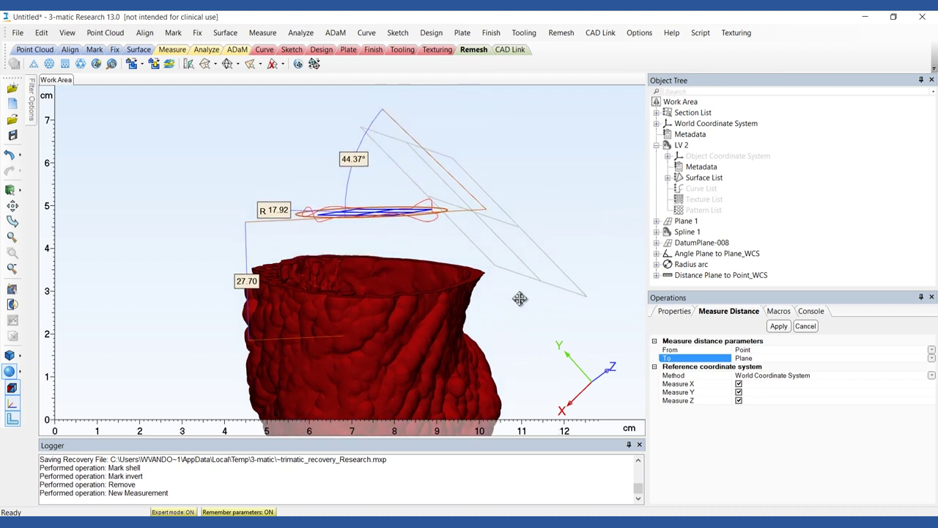